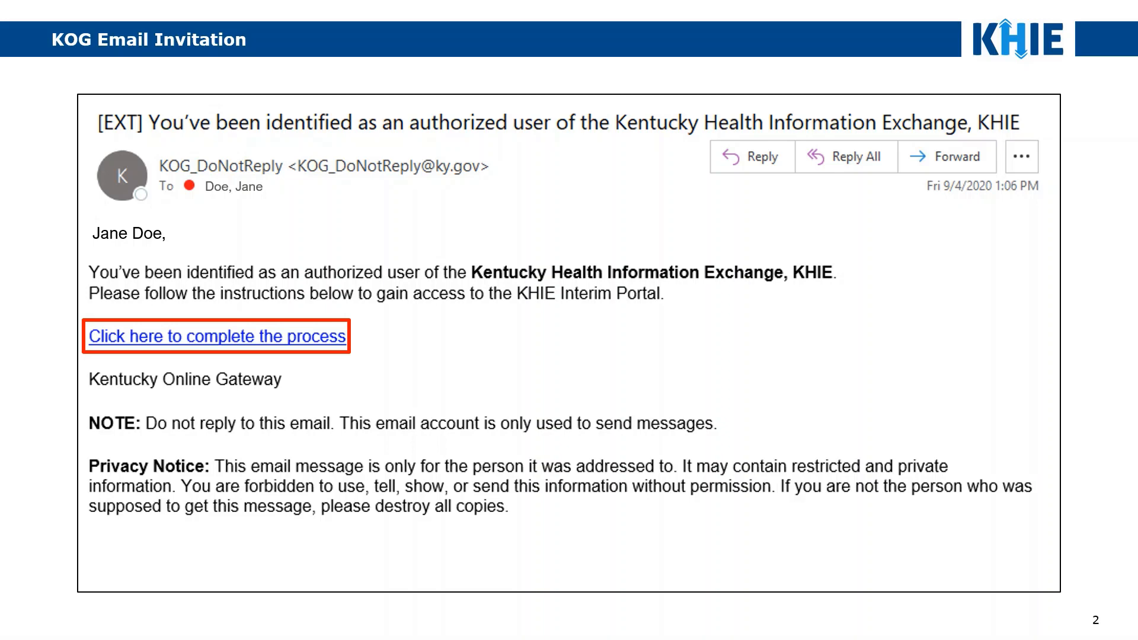
key(Right)
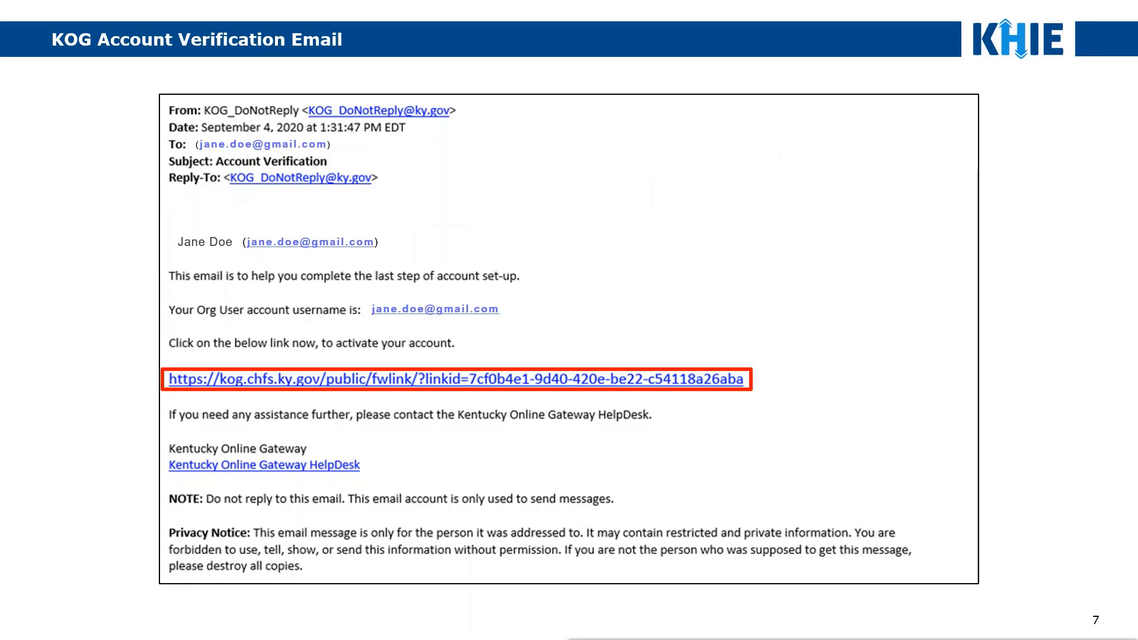
key(Right)
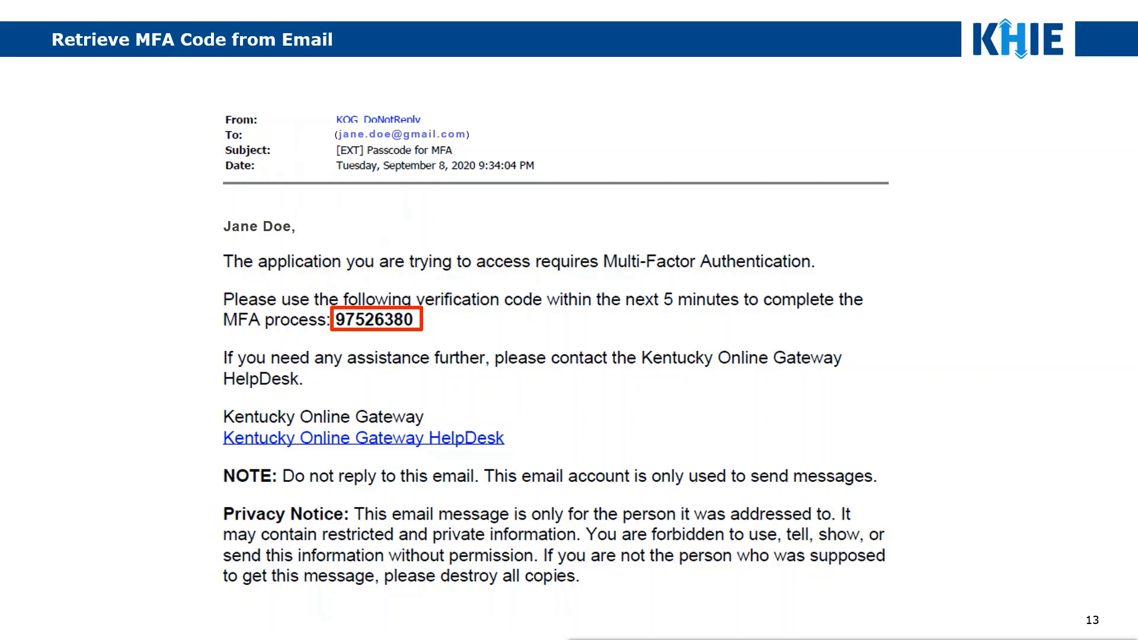
key(Right)
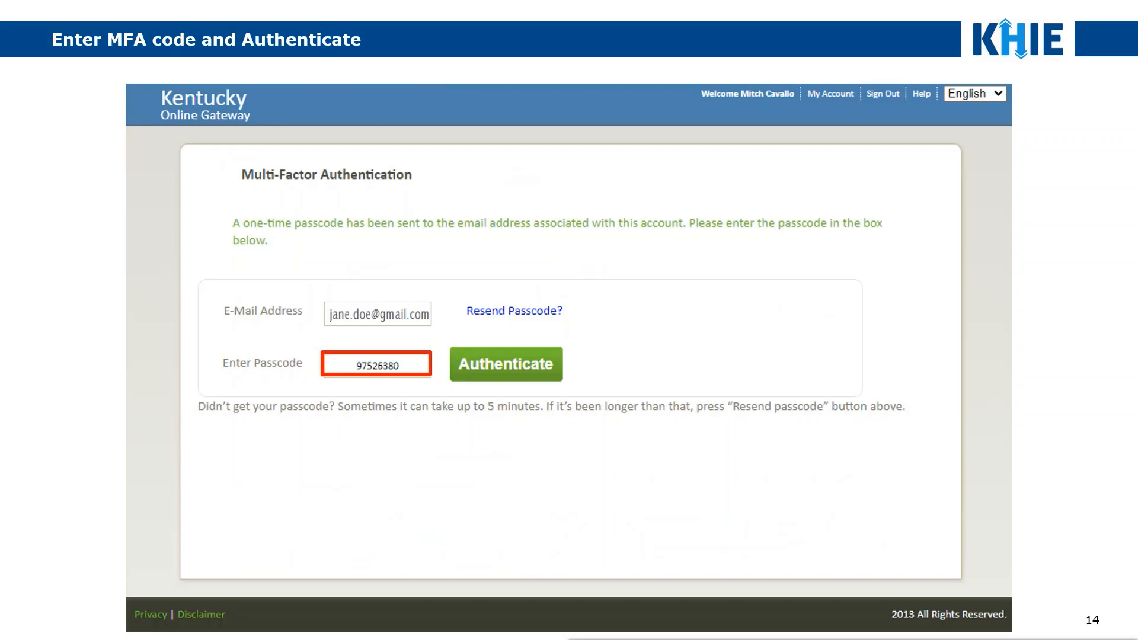
key(Right)
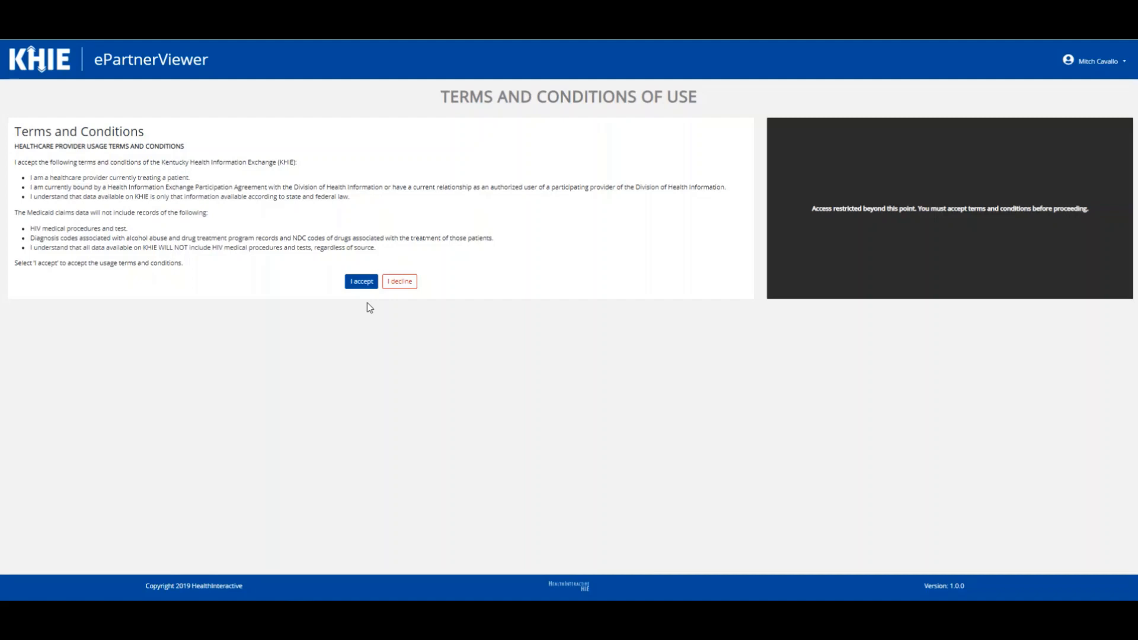
Accept the healthcare provider usage terms and conditions, and call up the logout prompt and dismiss it without logging out
click(367, 283)
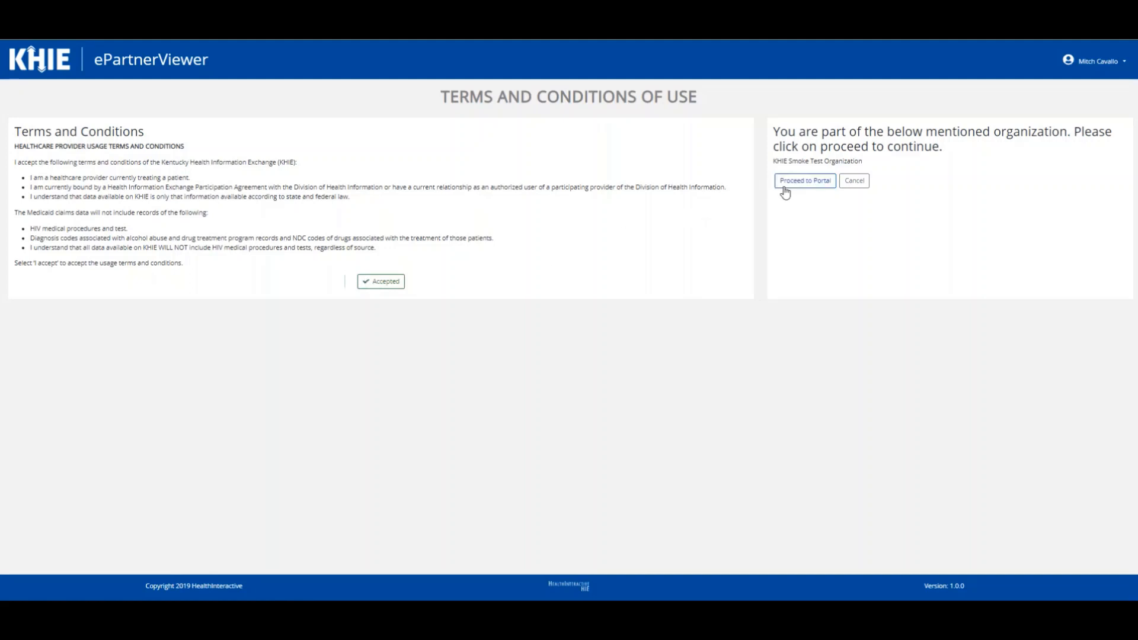
click(854, 181)
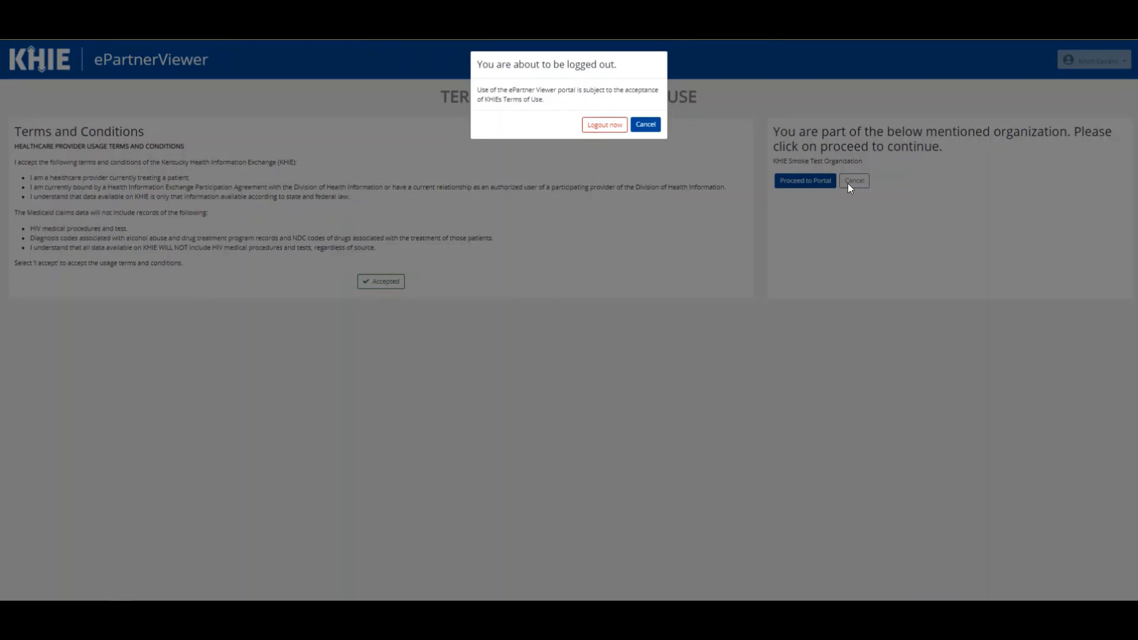
click(646, 126)
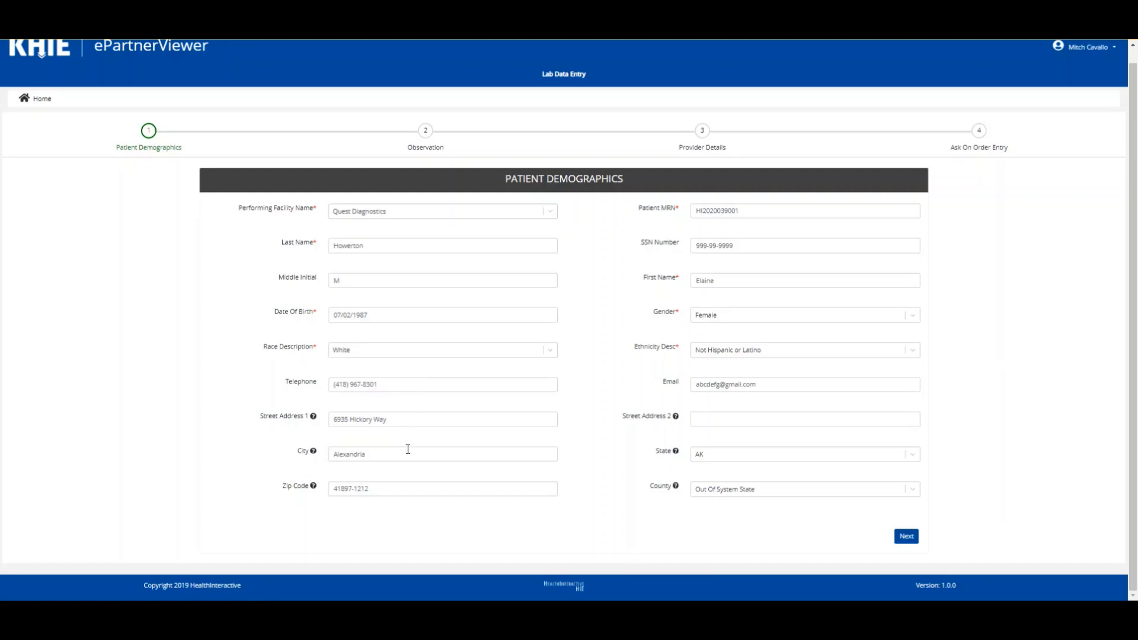
Set the patient's state to KY and look at the county choices offered for it
mouse_move(314, 454)
click(912, 461)
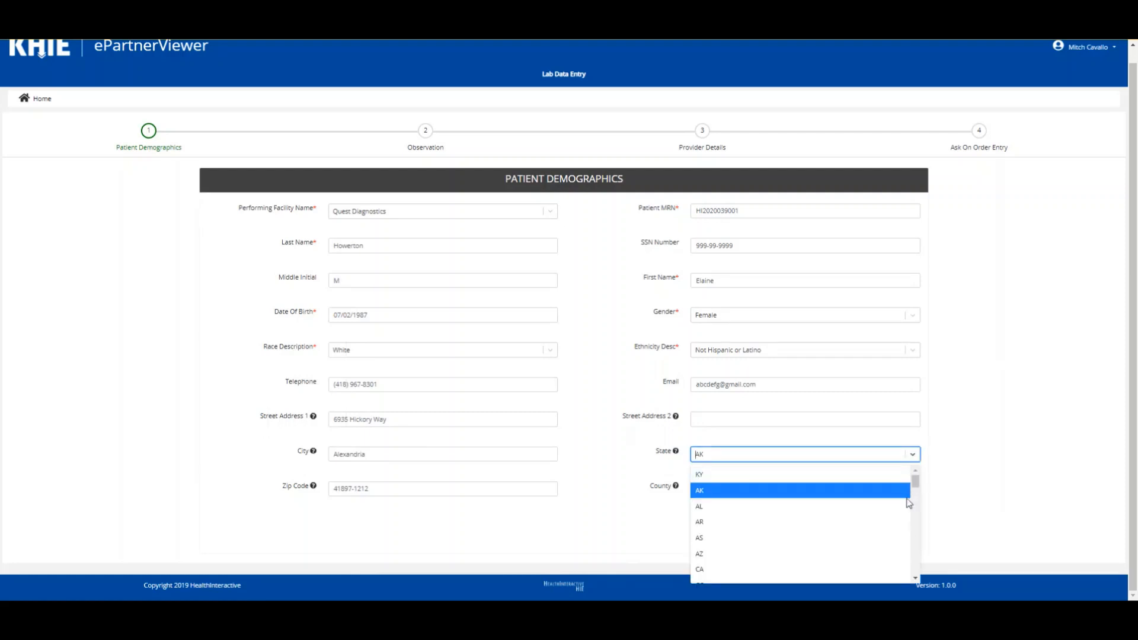
click(900, 476)
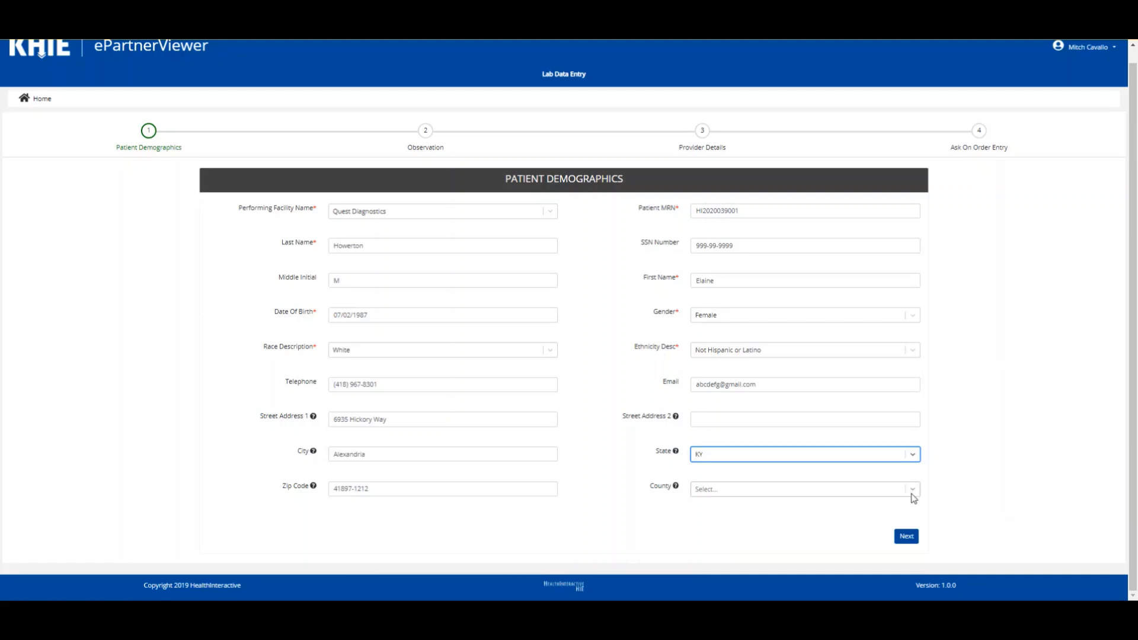
click(914, 497)
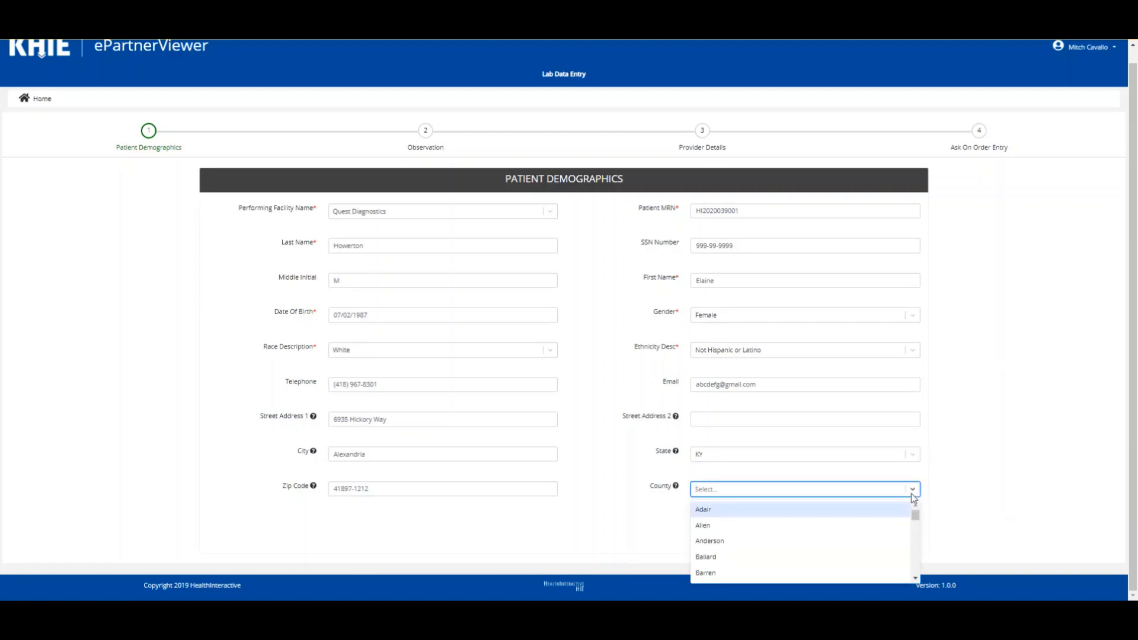
click(914, 496)
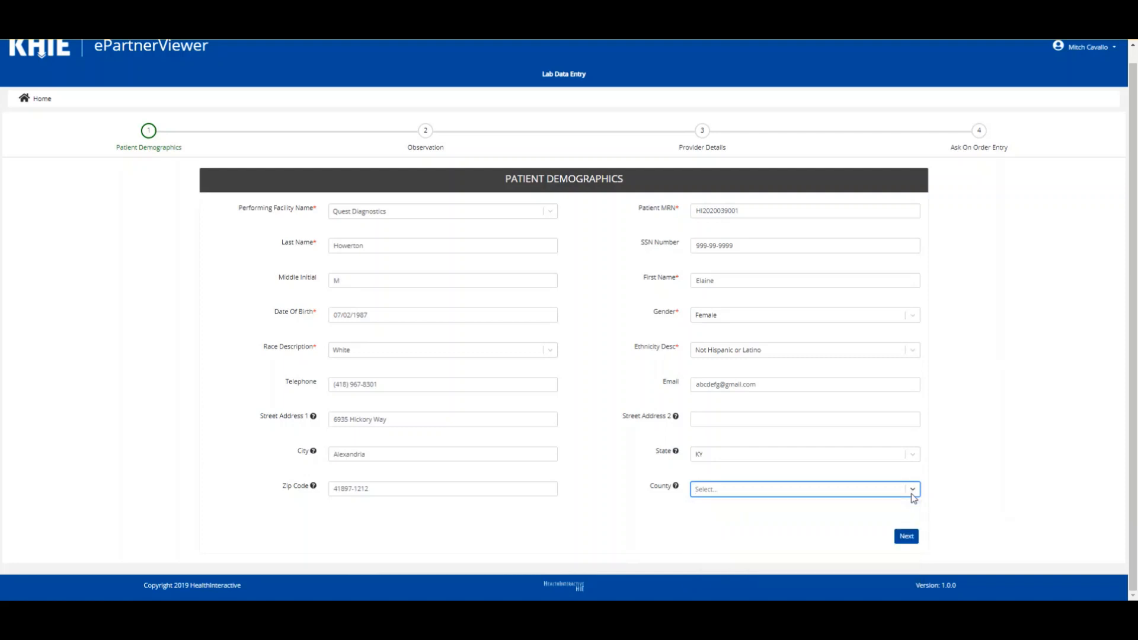
Set the patient's state to AK and the county to Out Of System State
click(913, 458)
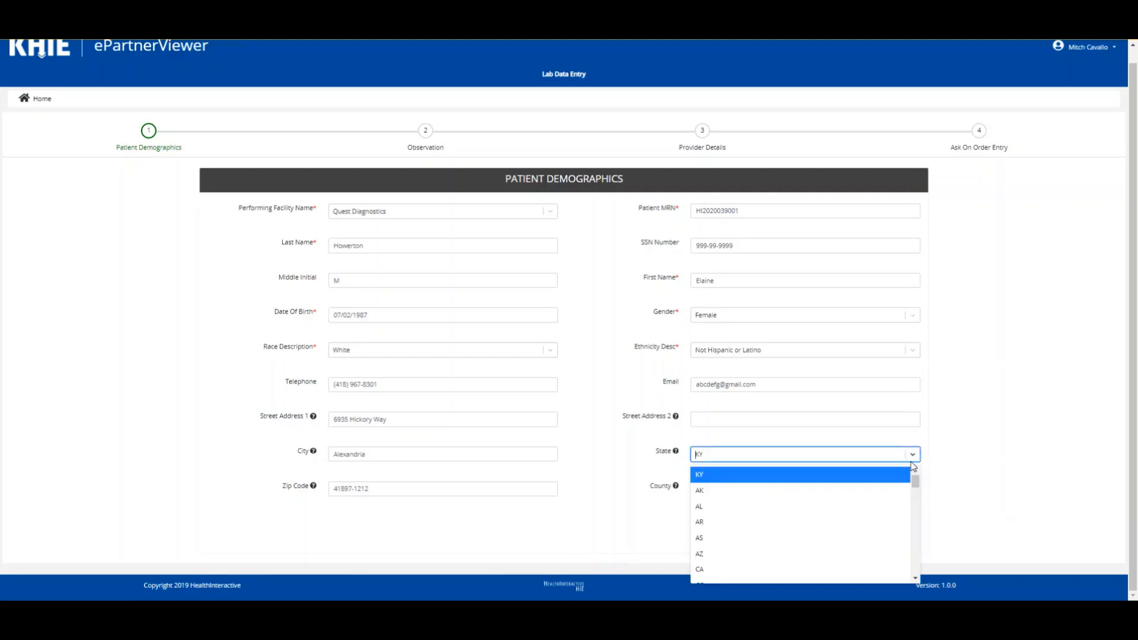
click(899, 489)
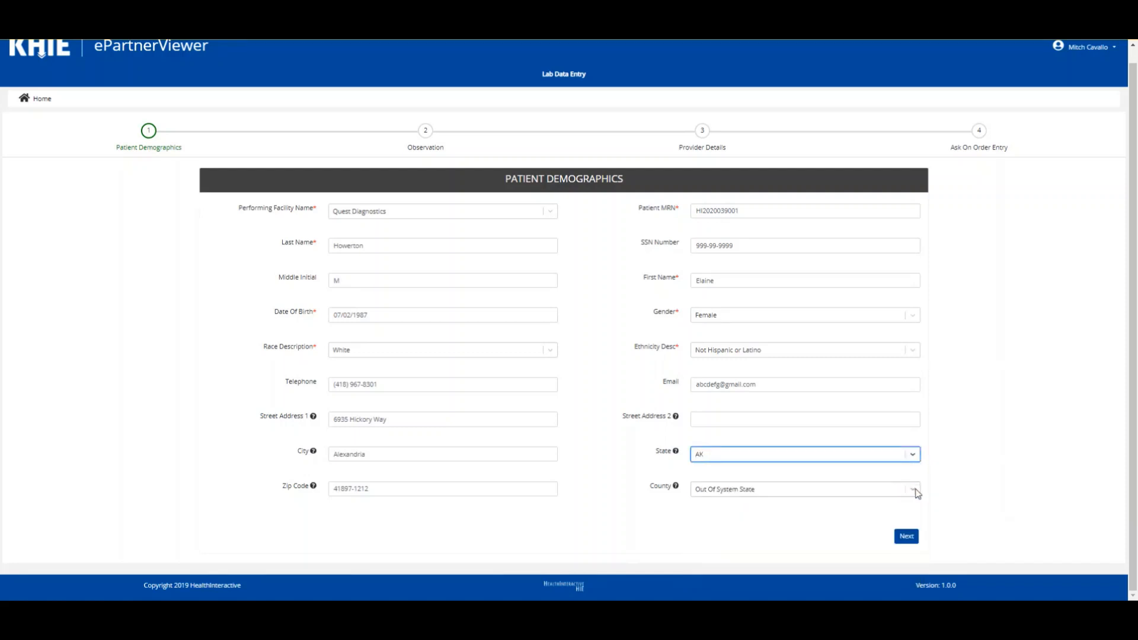
click(916, 491)
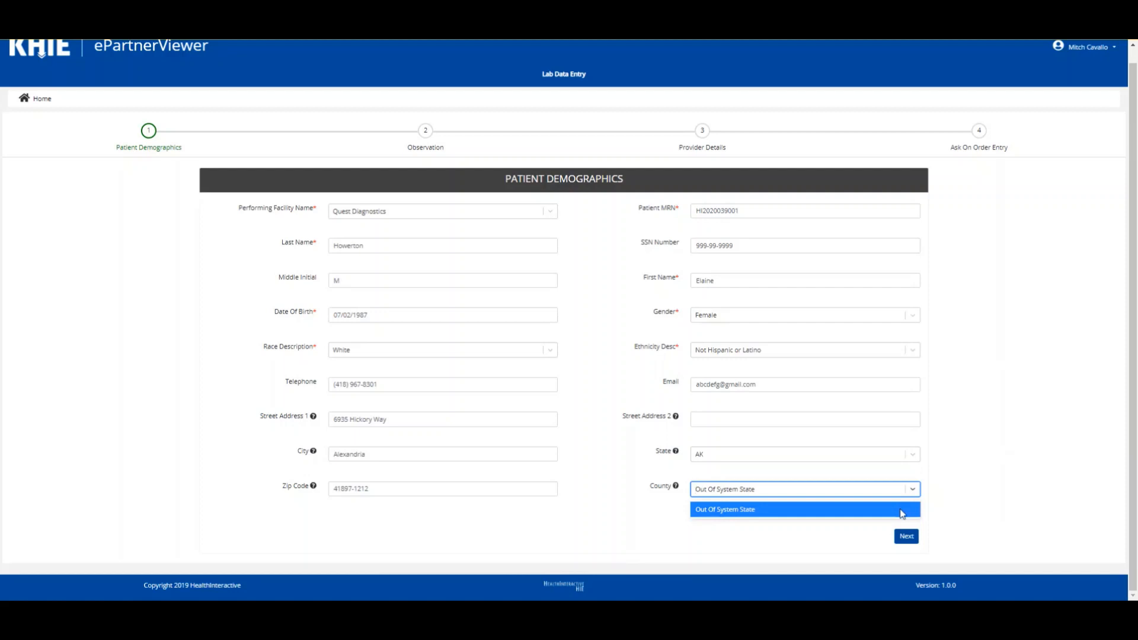
click(901, 513)
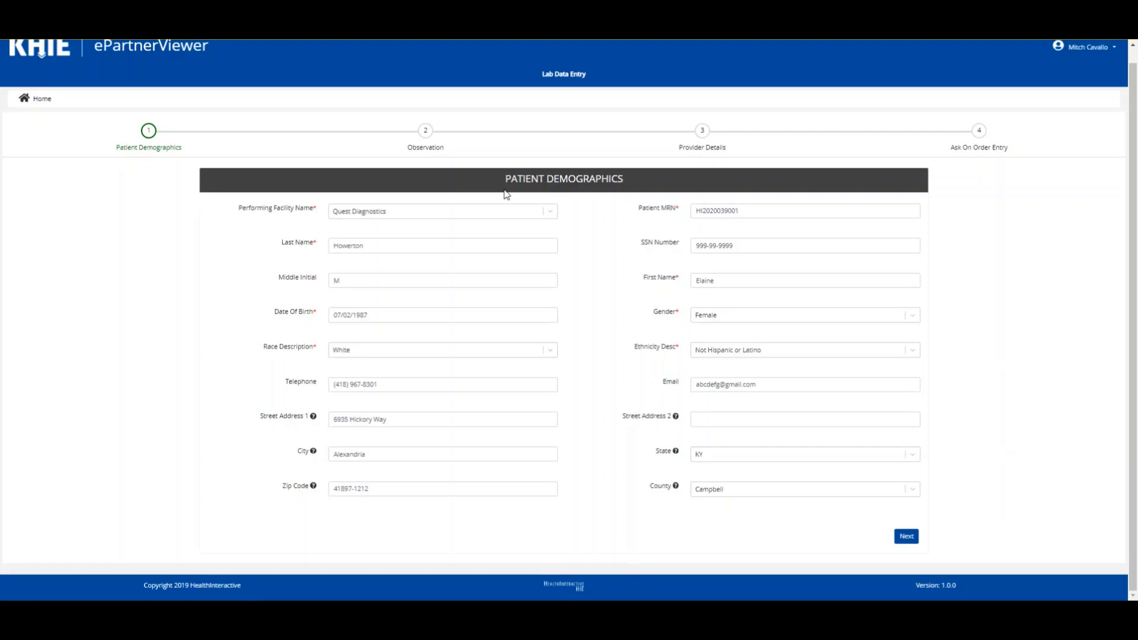
Examine the performing facility choices and the patient's MRN, SSN, last name, middle initial and first name fields
click(546, 216)
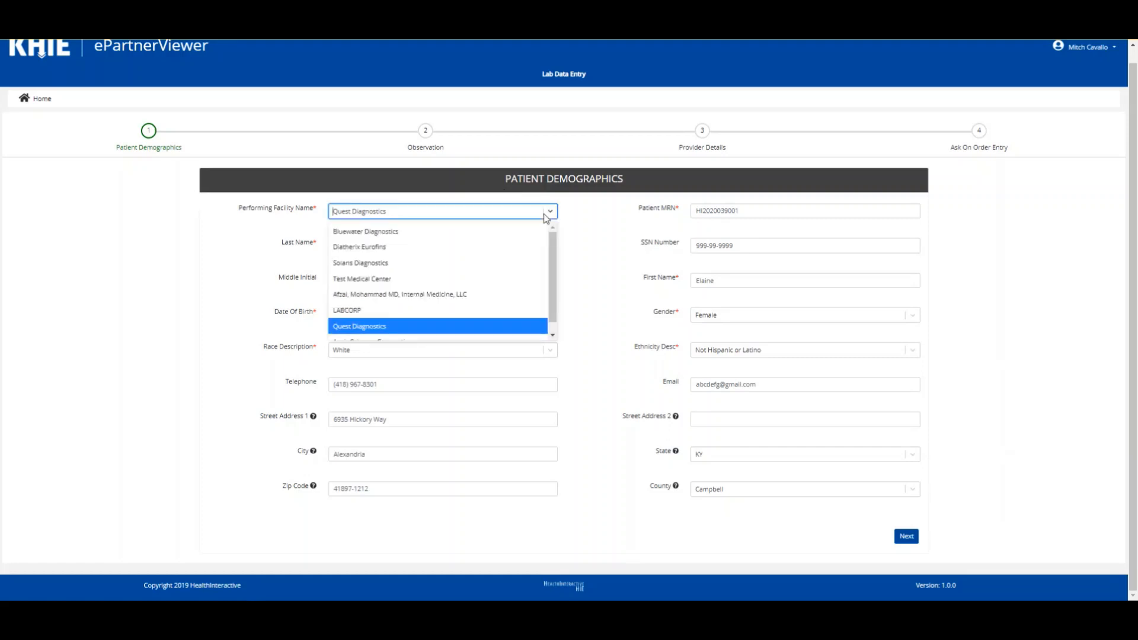
click(745, 212)
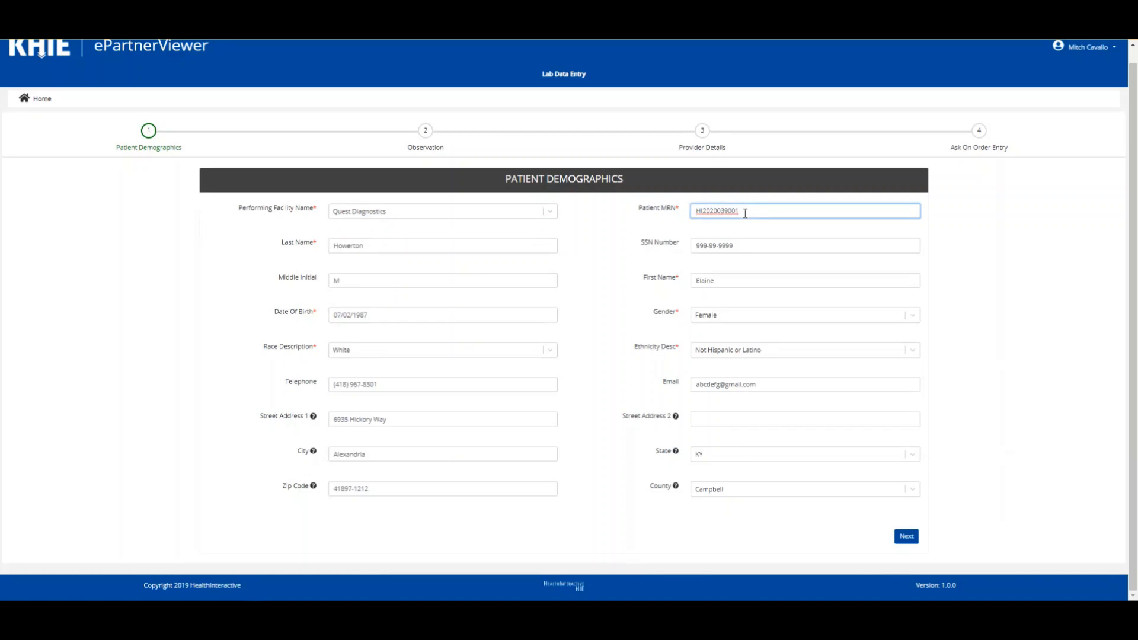
double_click(546, 242)
click(770, 242)
click(557, 279)
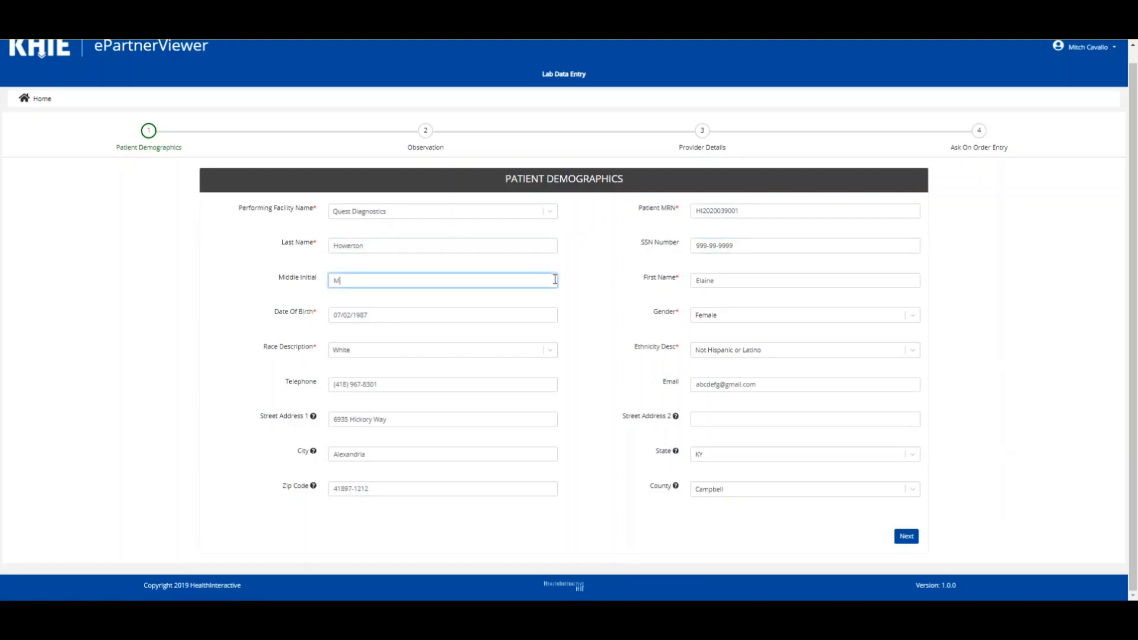
click(730, 282)
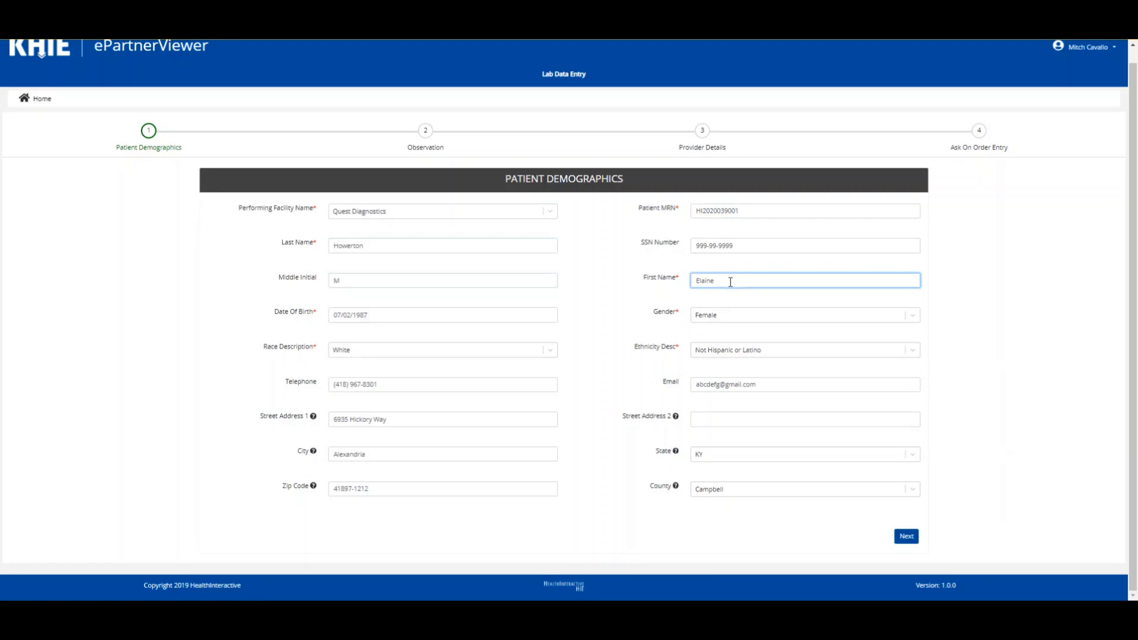
Examine the month and year choices in the date of birth calendar without changing the date
click(540, 315)
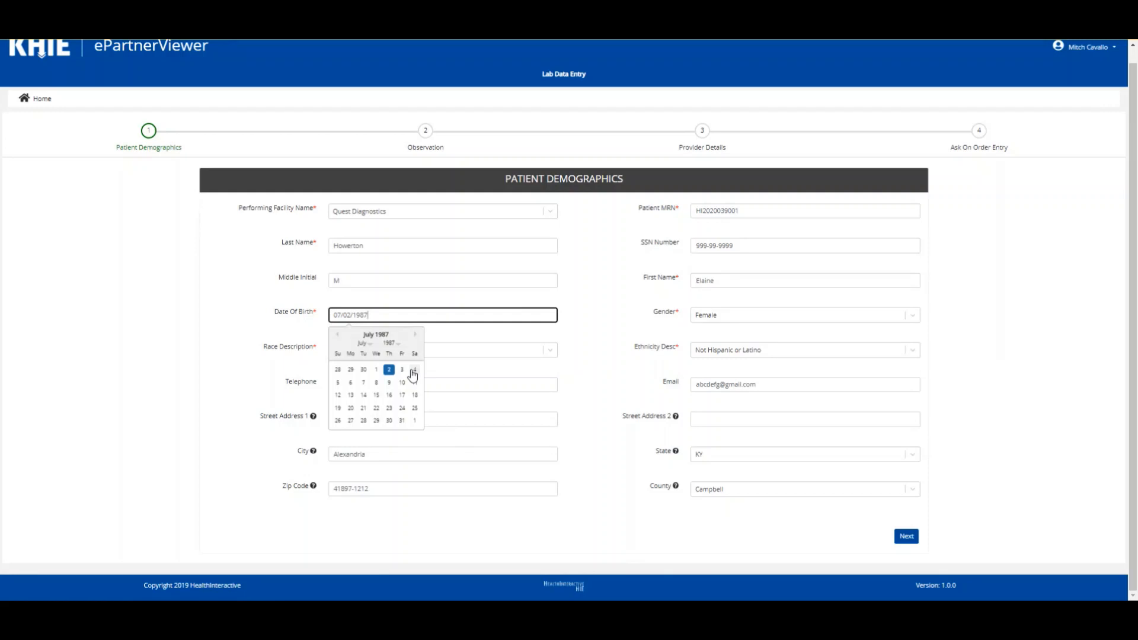
click(366, 343)
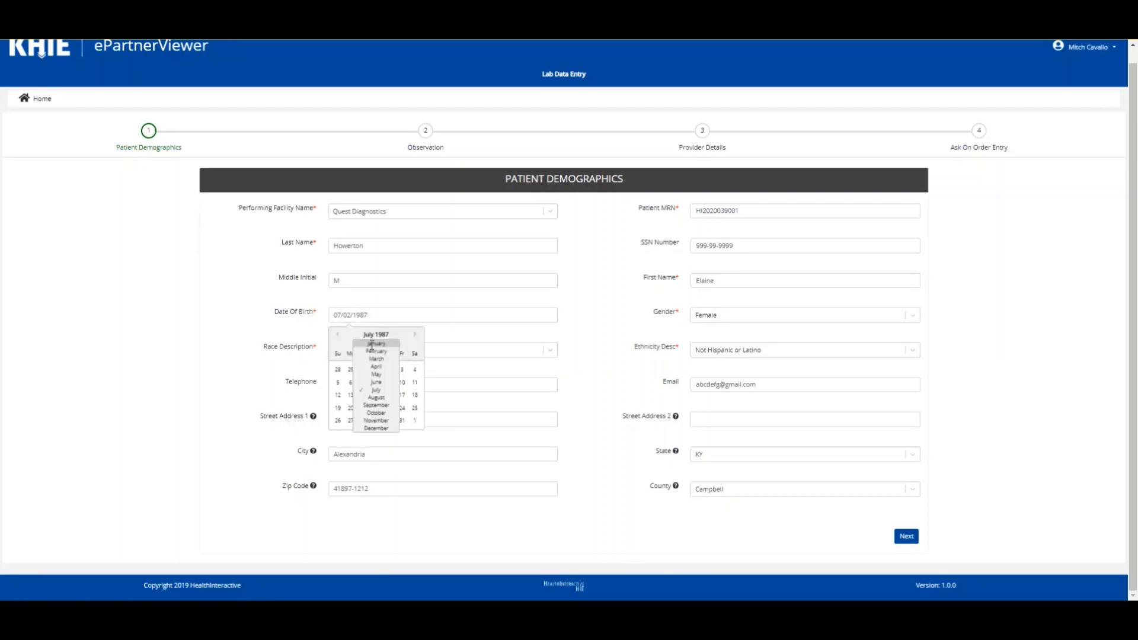
click(408, 344)
click(396, 344)
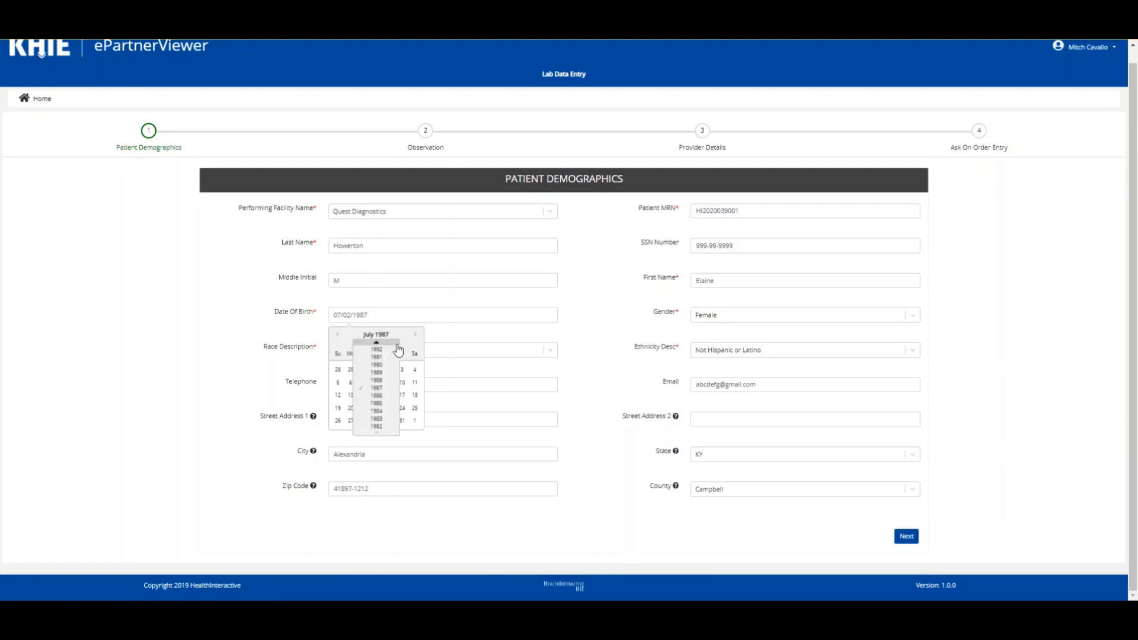
click(441, 366)
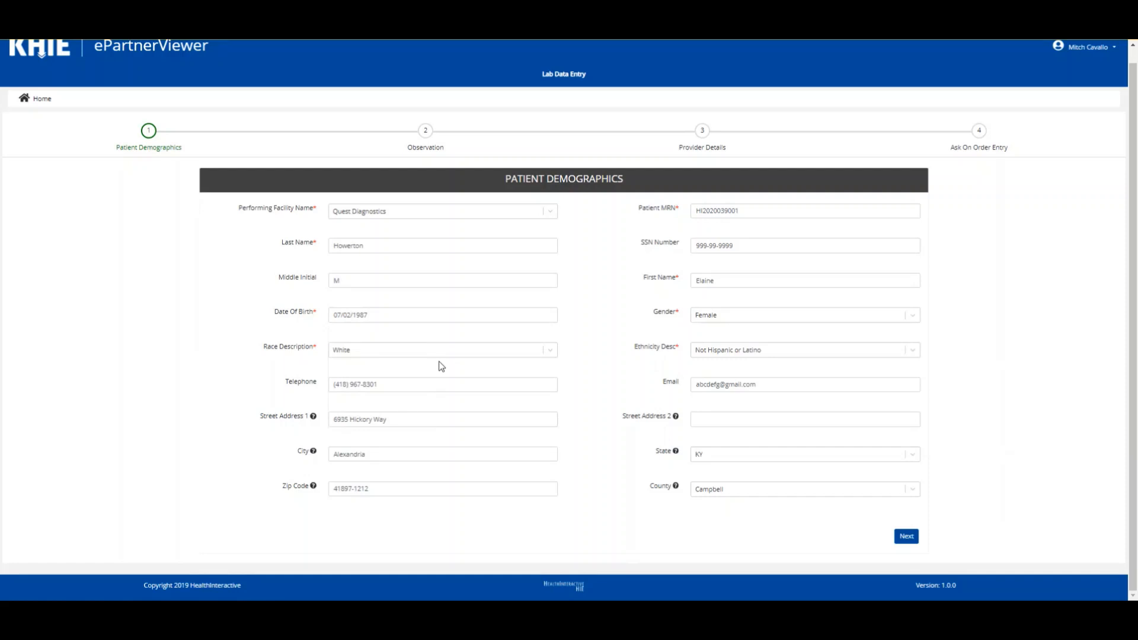
Examine the race, gender and ethnicity choices for the patient without changing the selections
click(548, 352)
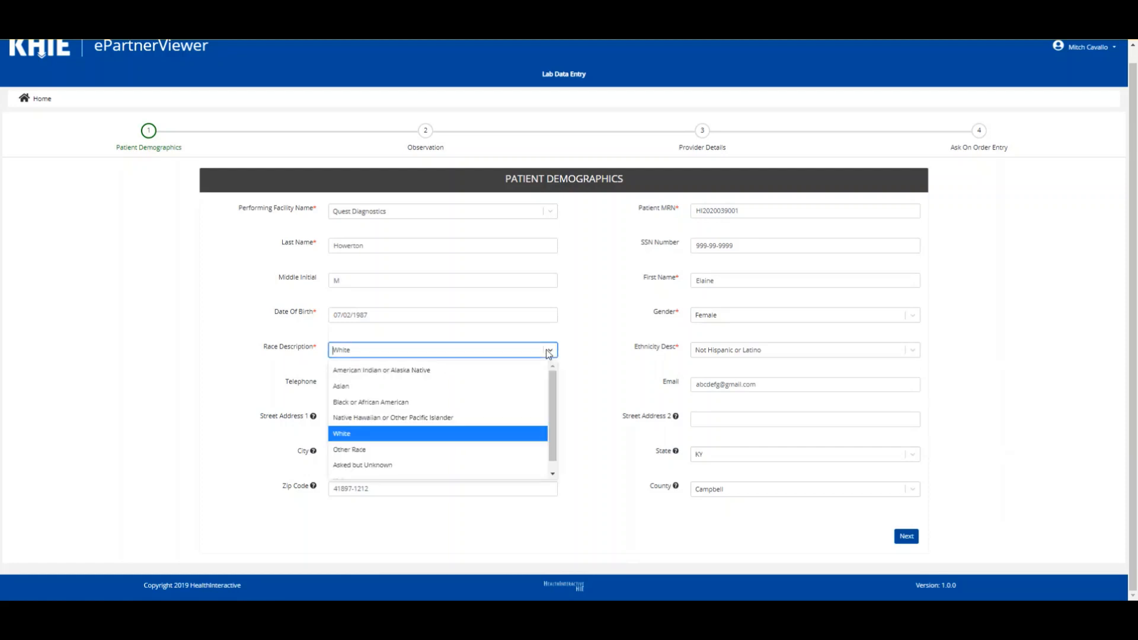
click(913, 320)
click(913, 320)
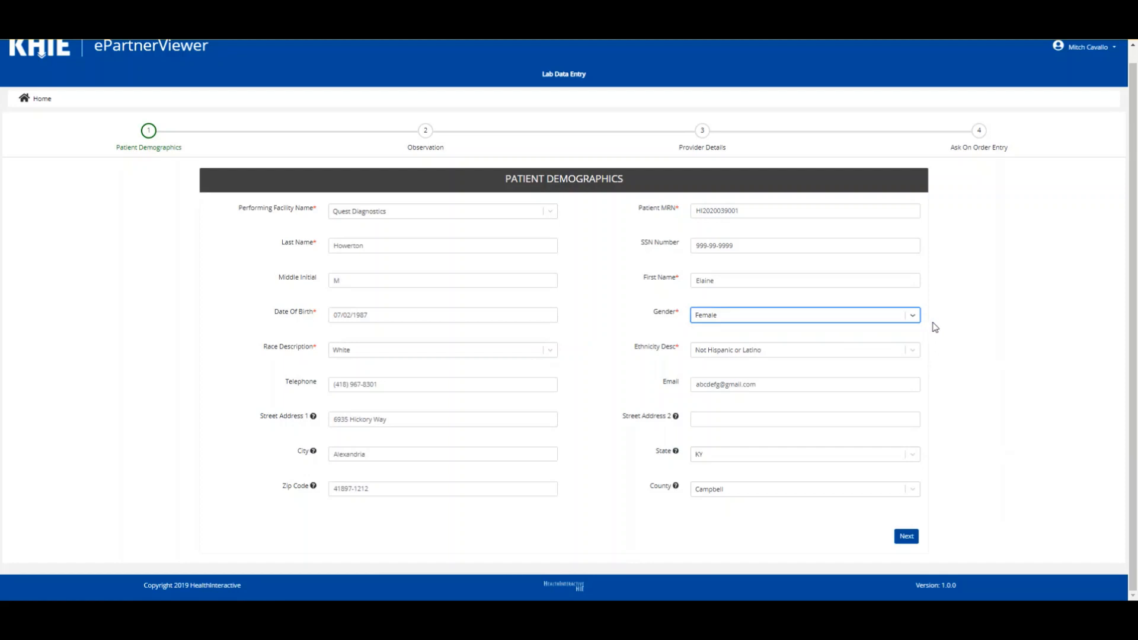
click(916, 352)
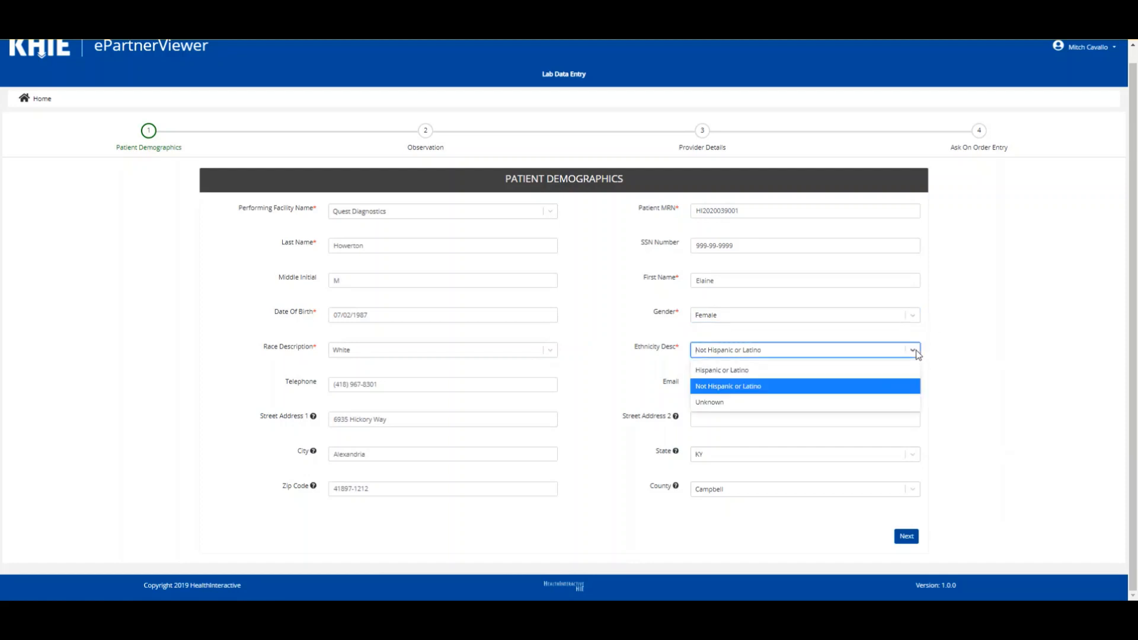
Check the patient's telephone, email, address, state and county fields, and continue to the Observation section
click(553, 385)
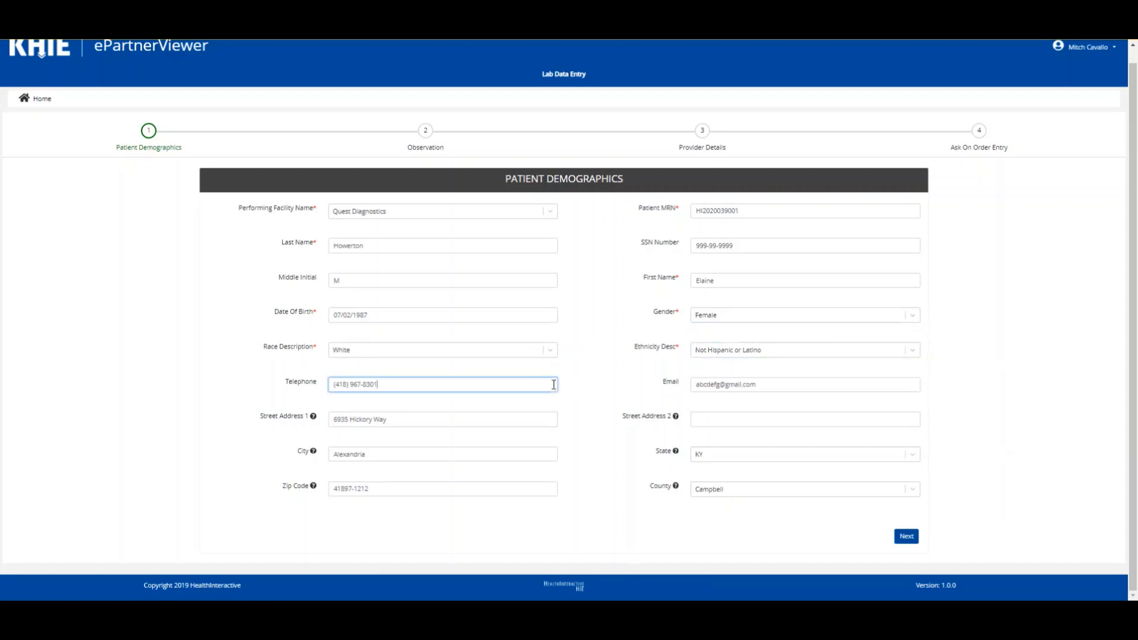
click(766, 386)
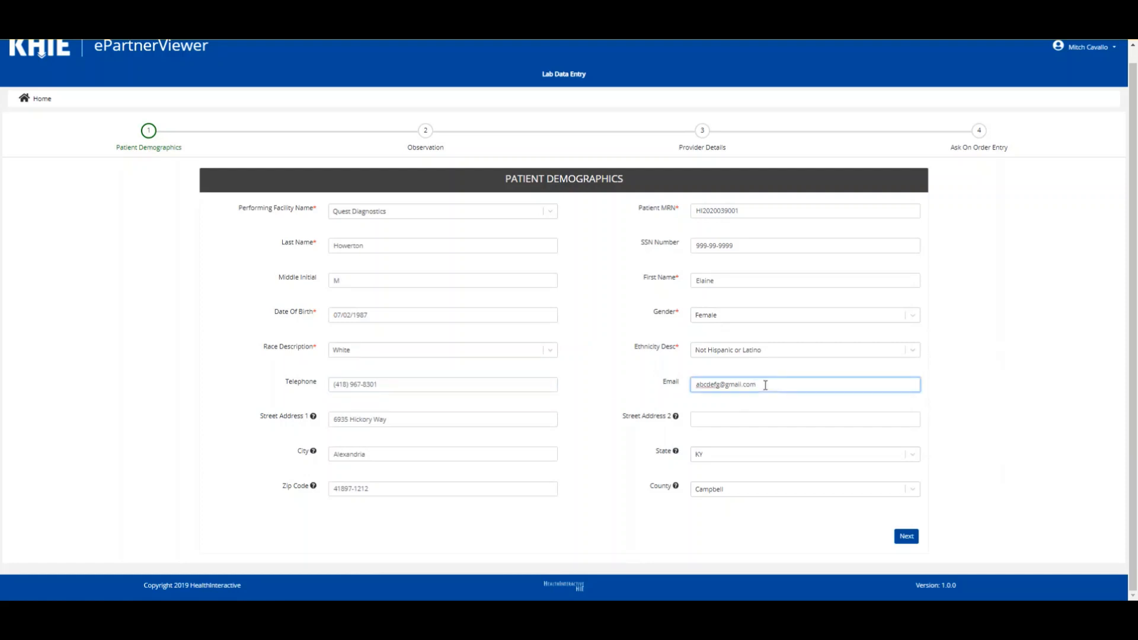
click(548, 418)
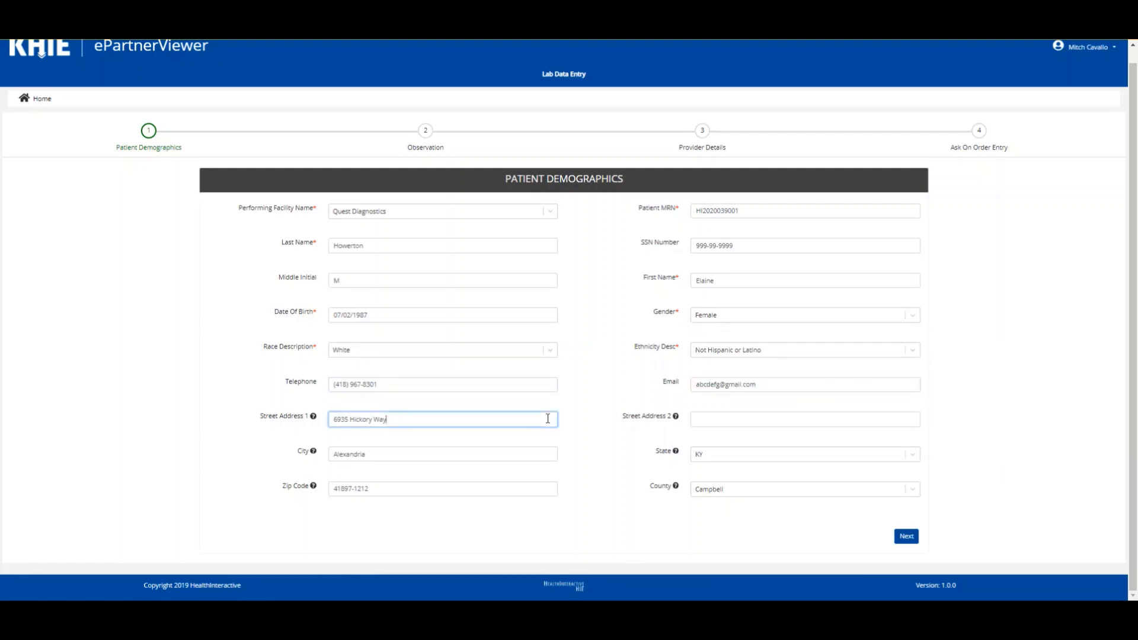
click(544, 450)
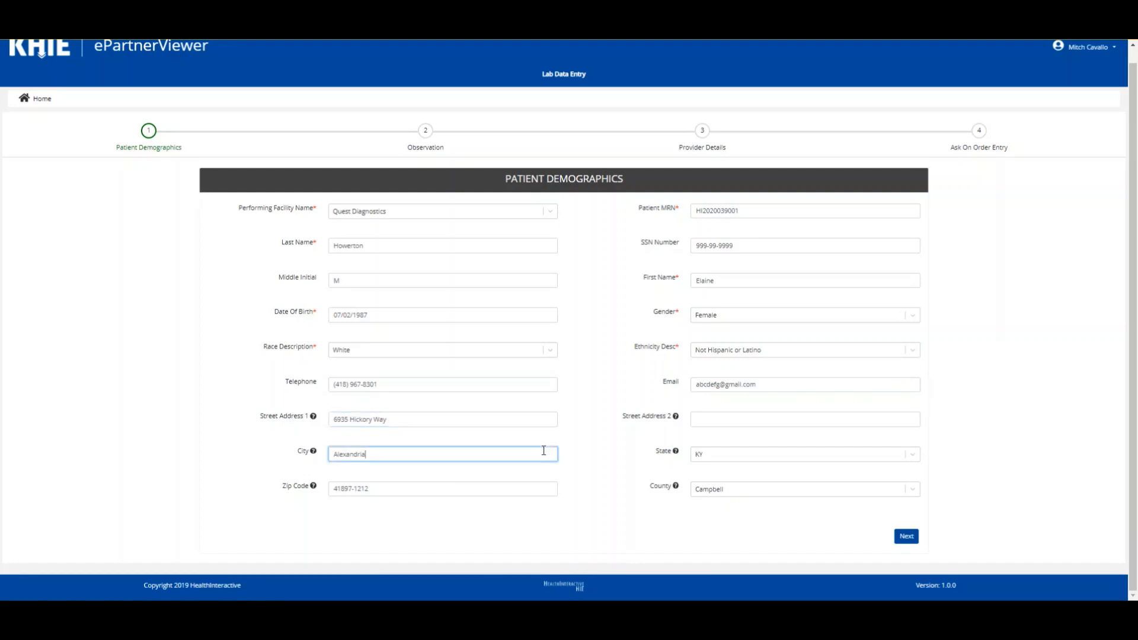
click(543, 484)
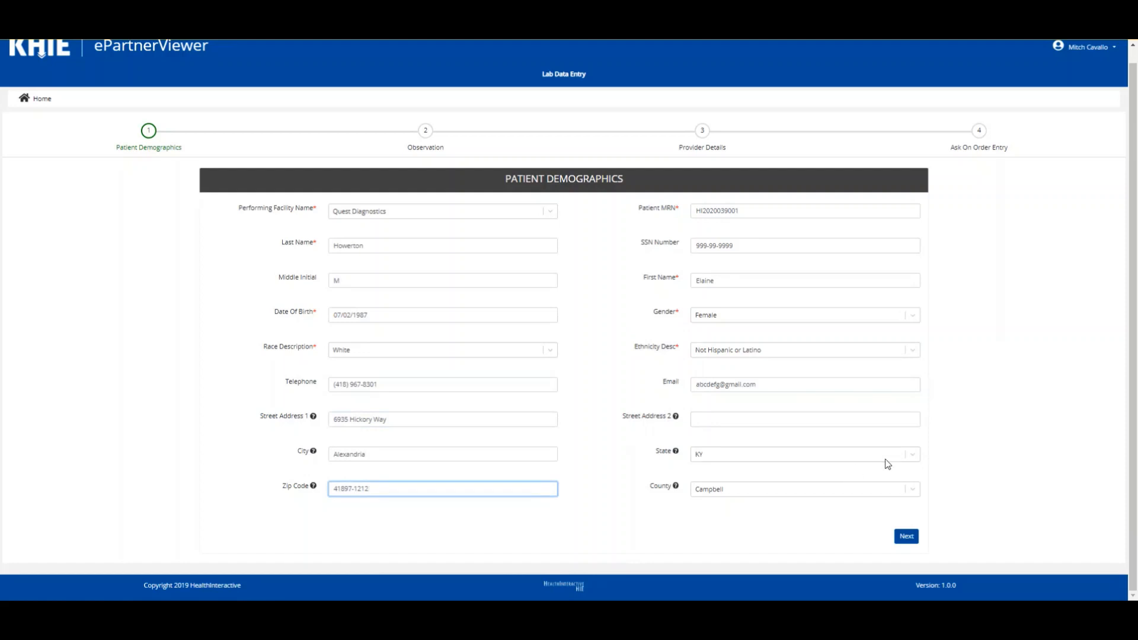
click(911, 456)
click(911, 459)
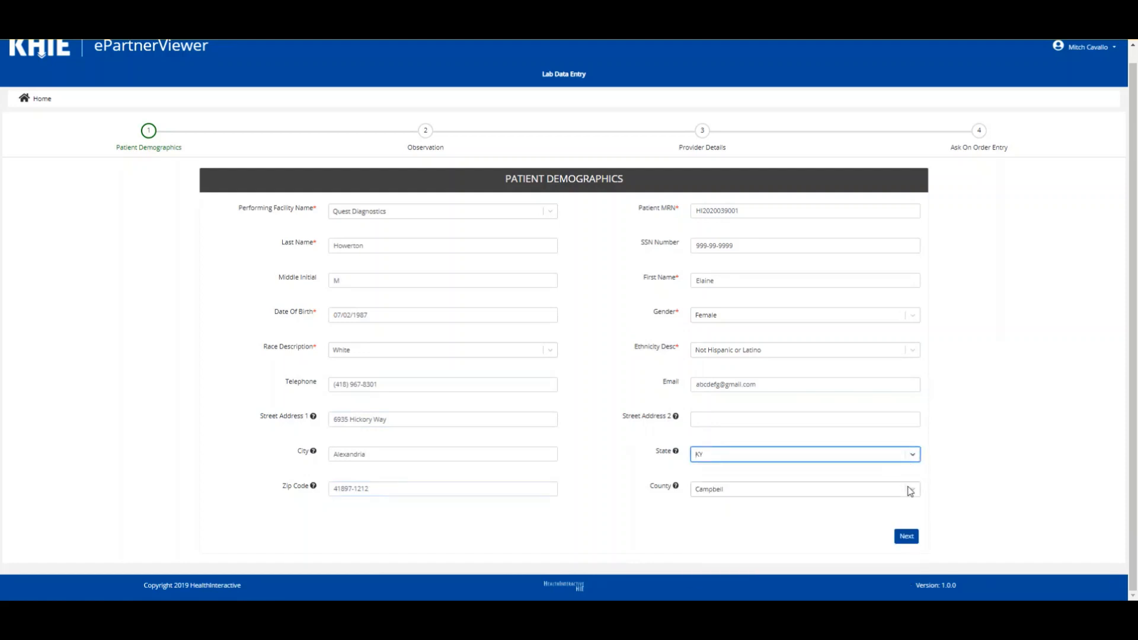
click(911, 492)
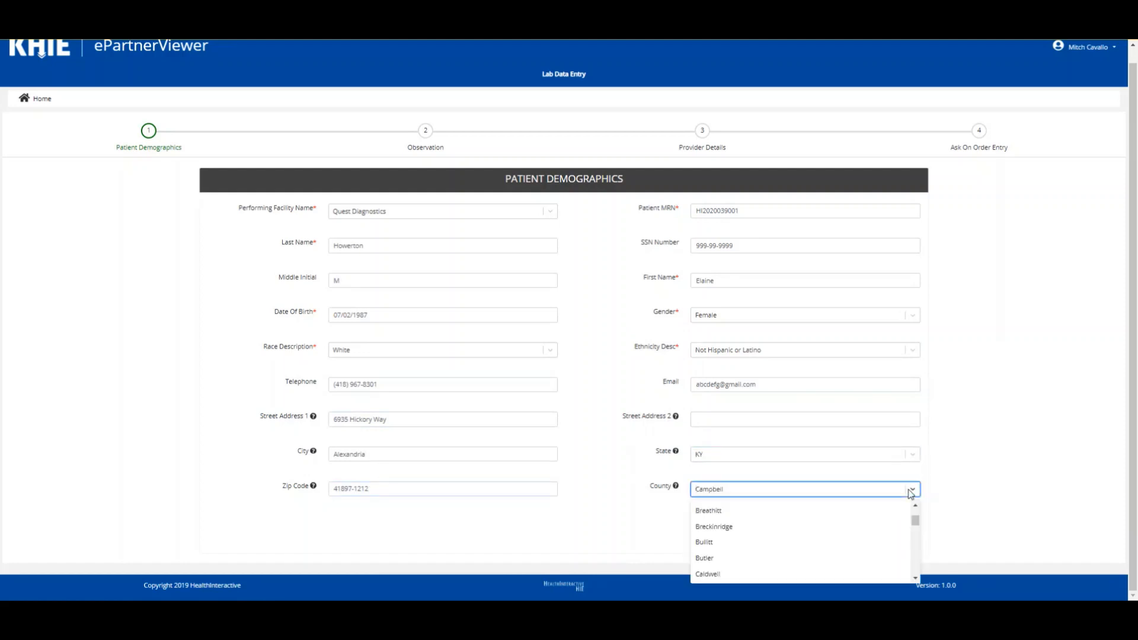
click(911, 491)
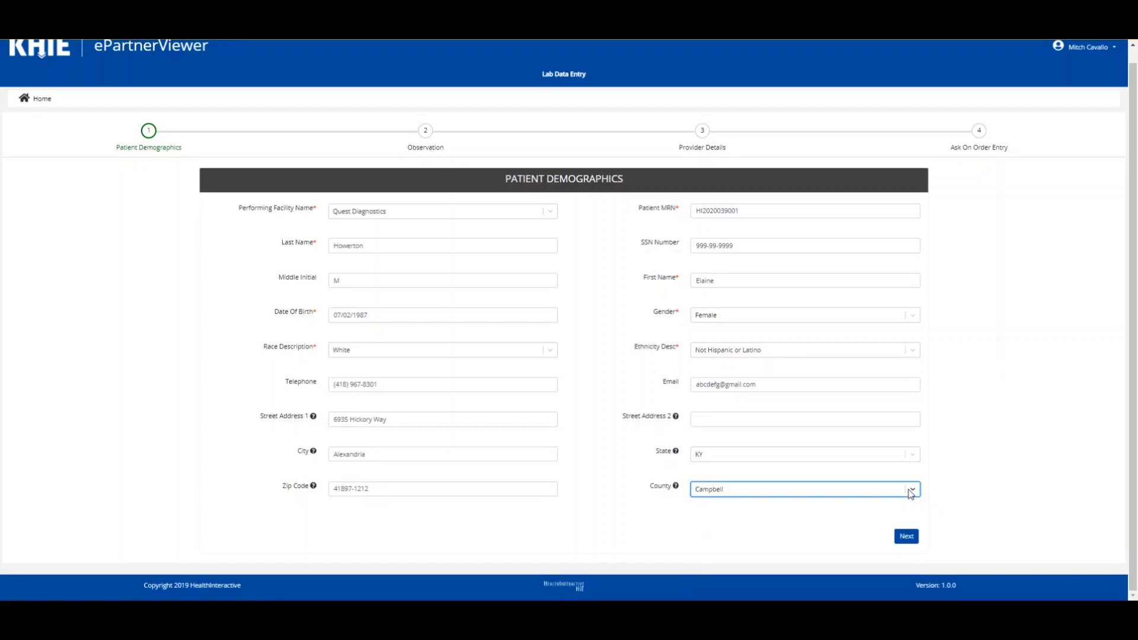
click(907, 537)
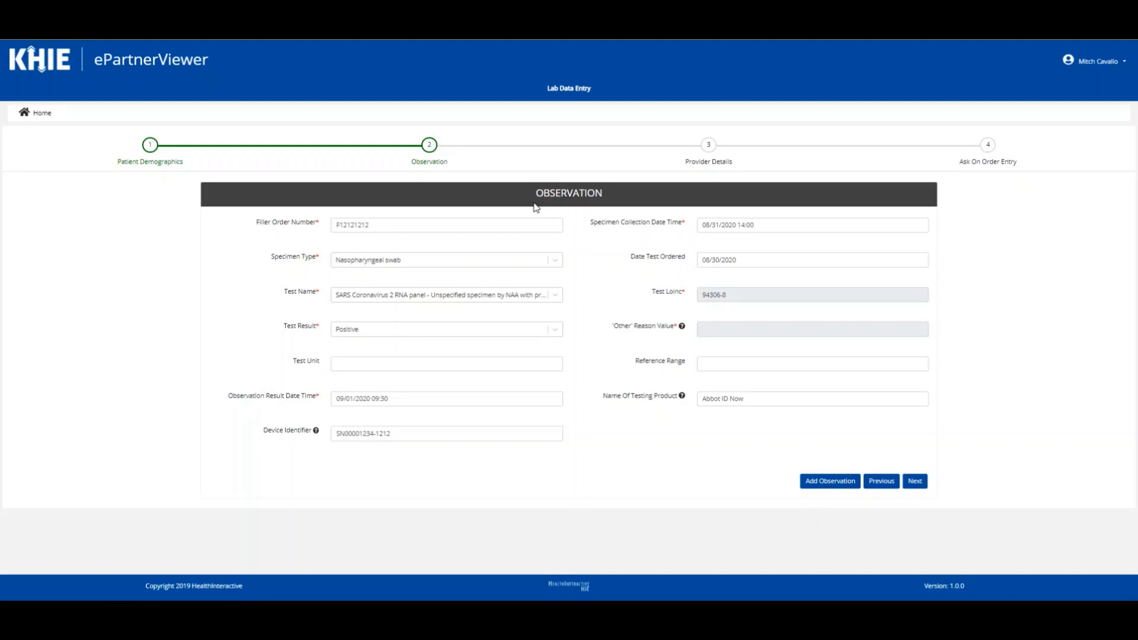
Check the filler order number field and pick 14:00 on 08/31/2020 as the specimen collection date and time
double_click(517, 223)
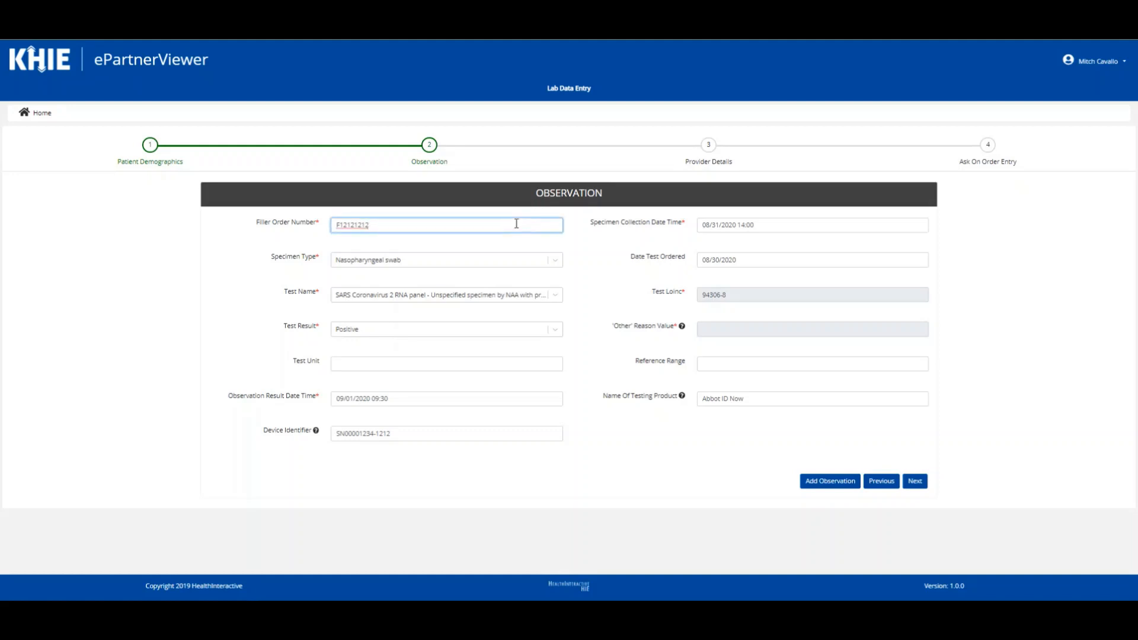
click(764, 227)
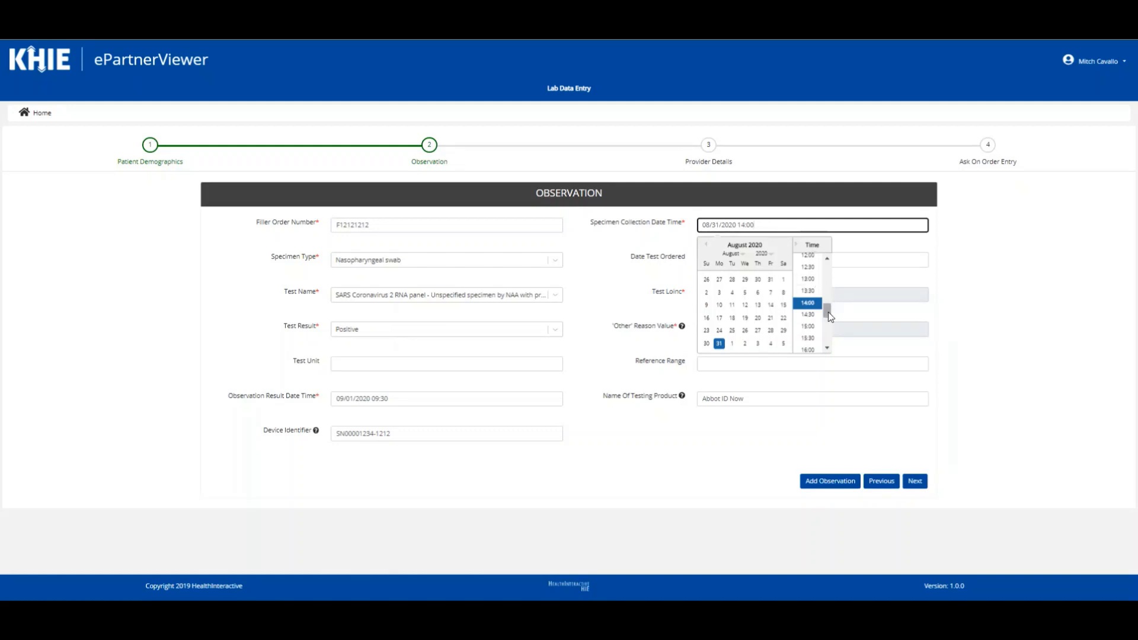
scroll(830, 319, down, 1)
drag(830, 319, 830, 315)
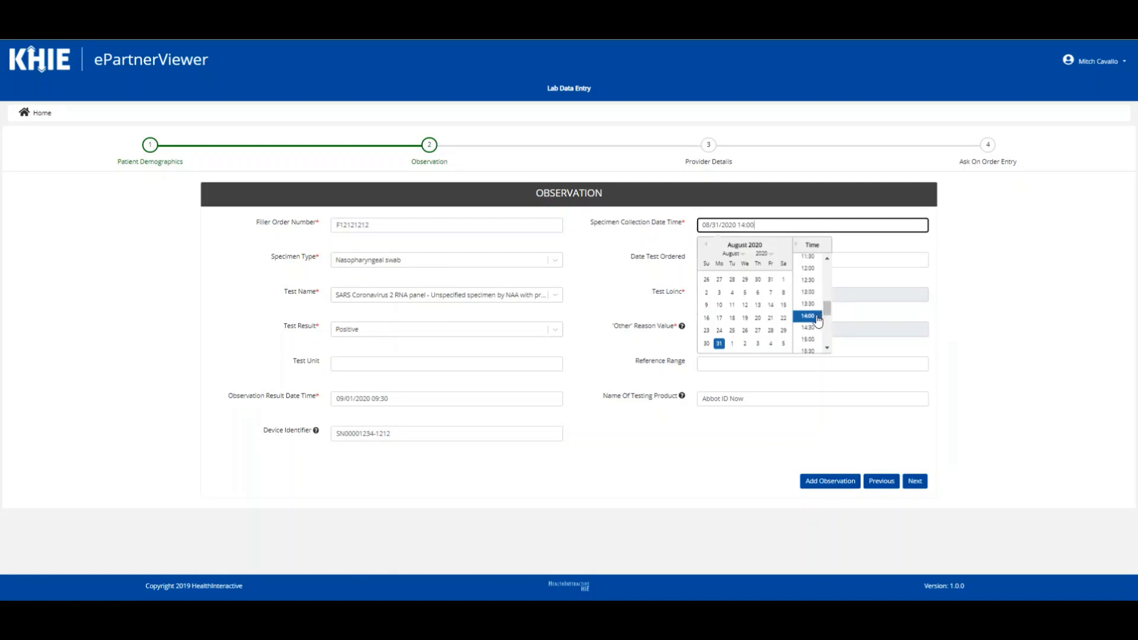
click(818, 321)
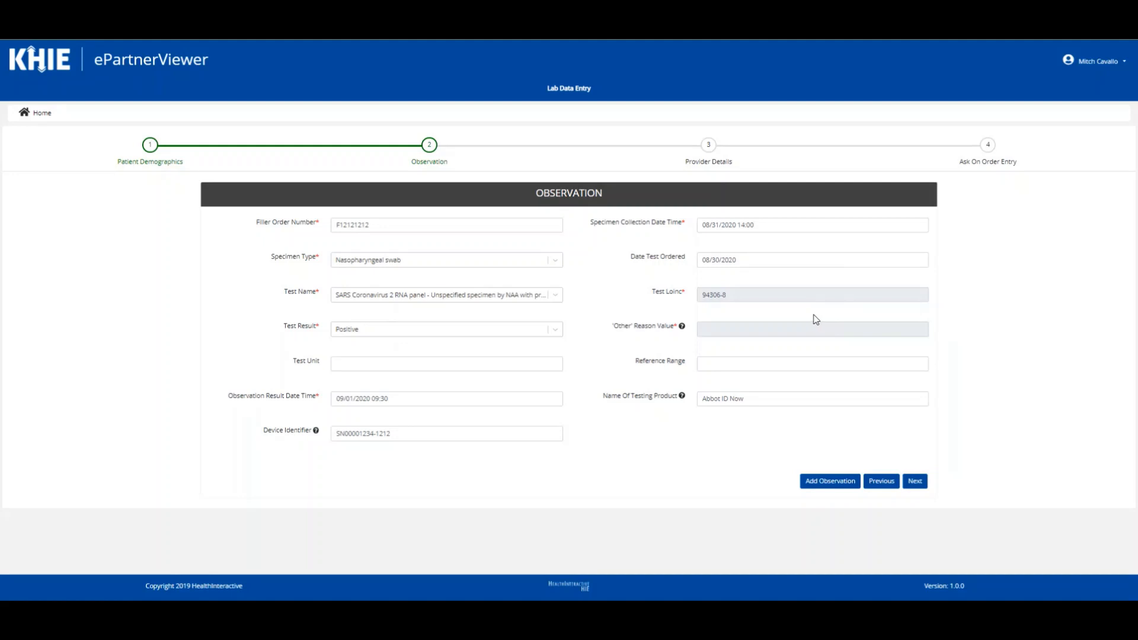
Select Nasopharyngeal swab as the specimen type and examine the test name and test result choices without changing them
click(556, 260)
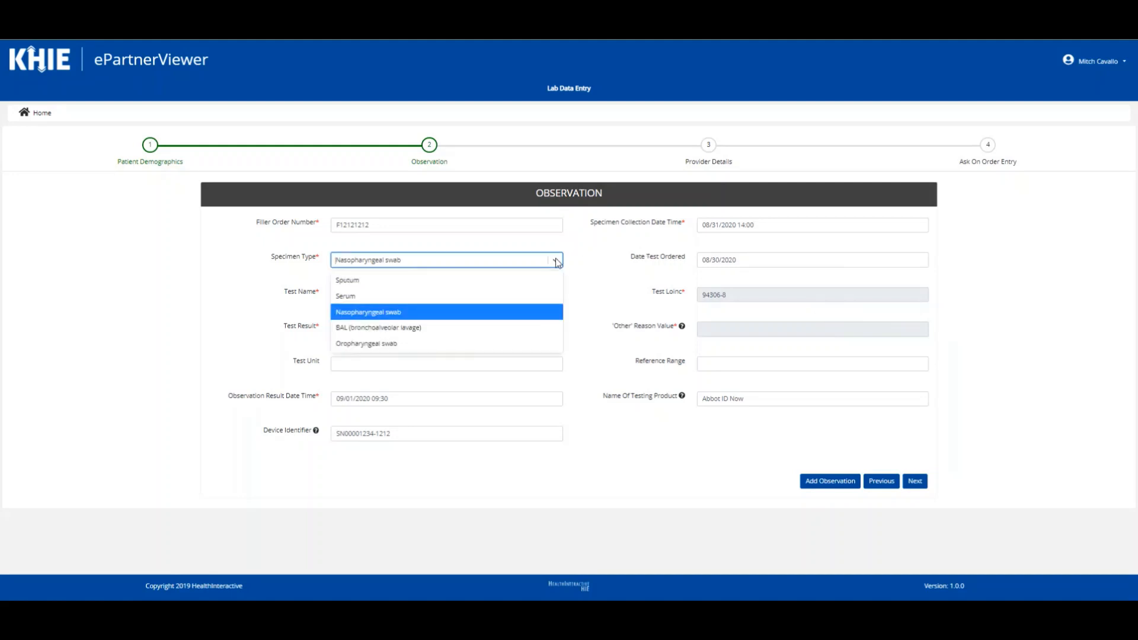
click(557, 312)
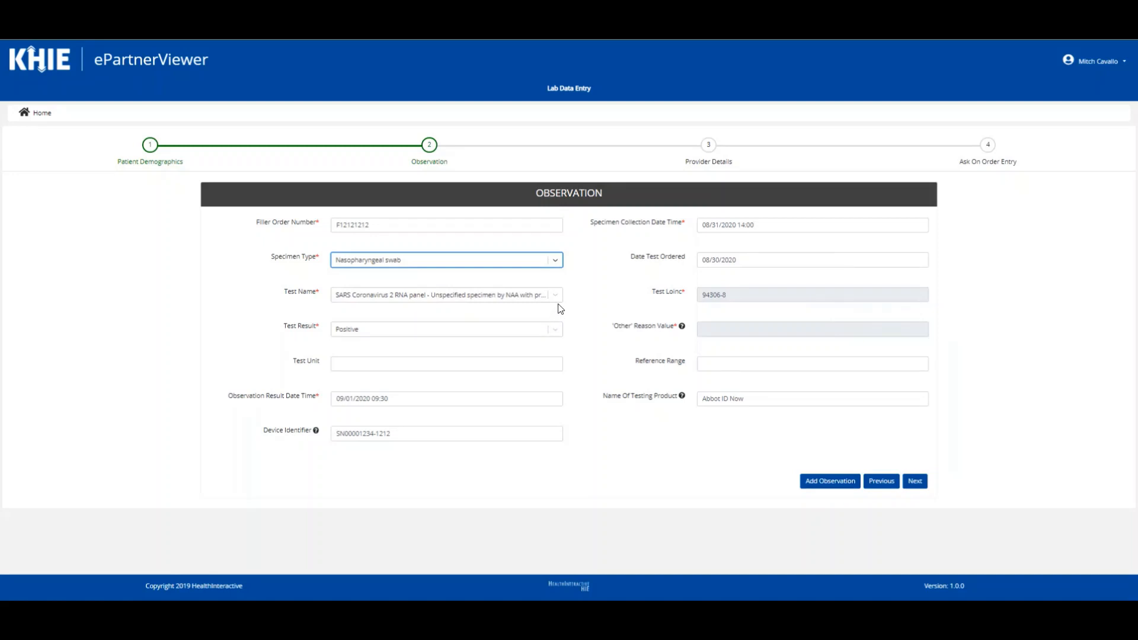
click(557, 298)
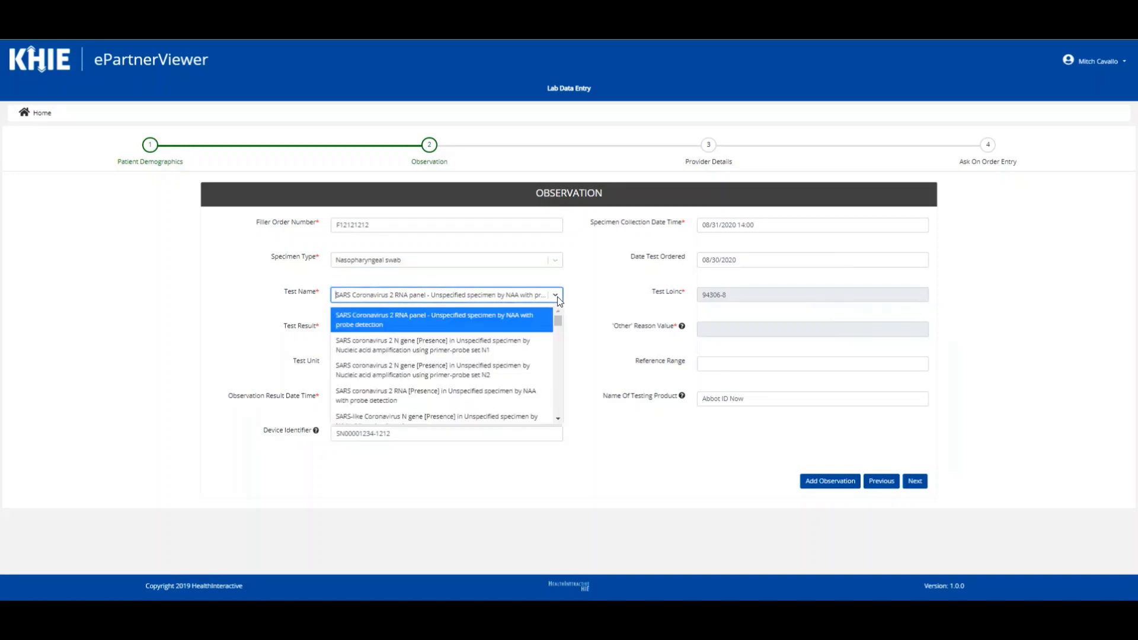
click(557, 300)
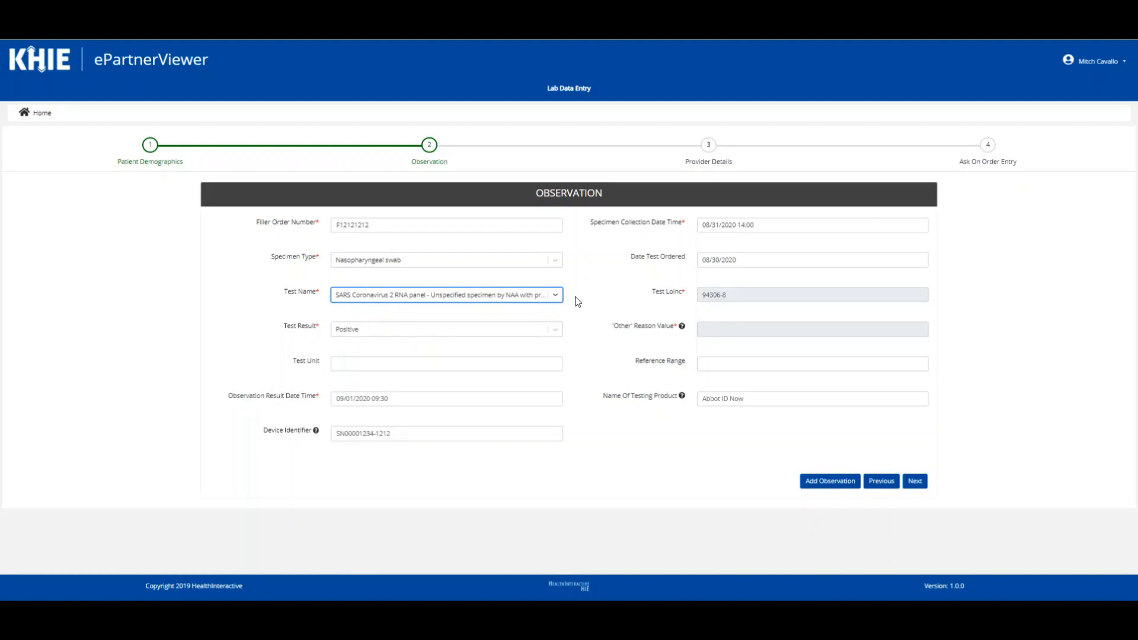
click(557, 330)
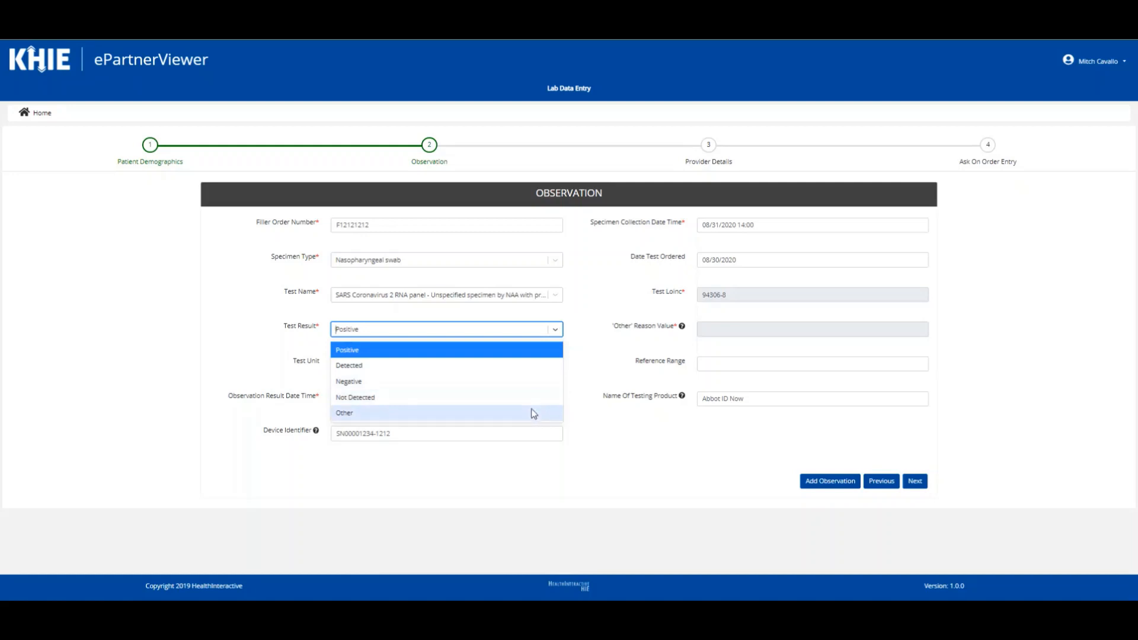
click(582, 337)
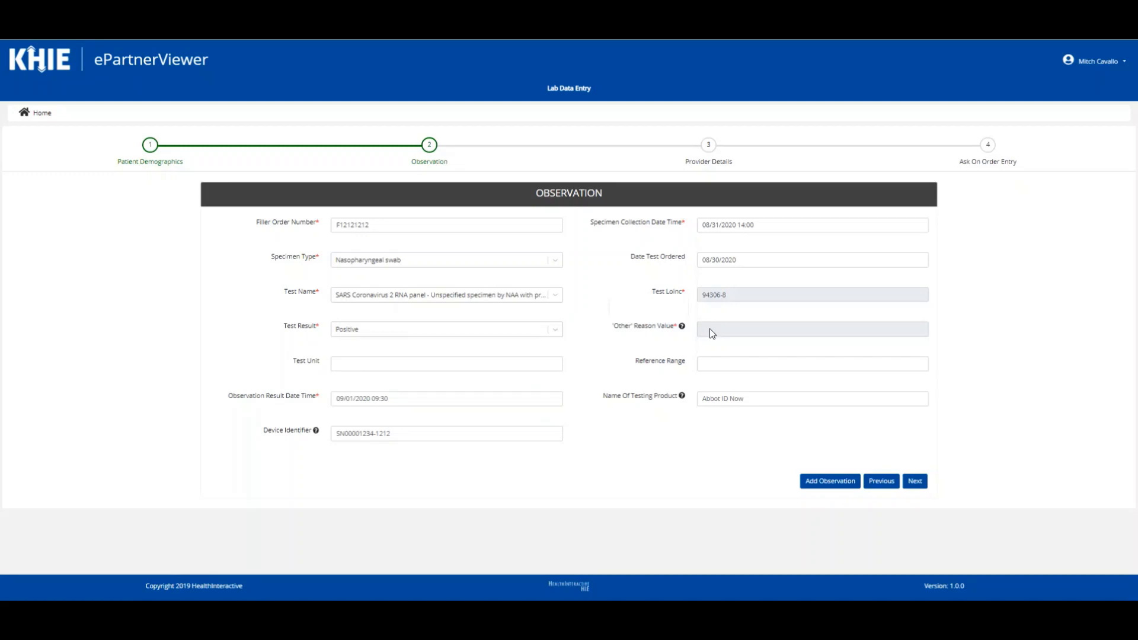
Examine the observation result date and time, the name of testing product, and the device identifier field with its help text
click(541, 398)
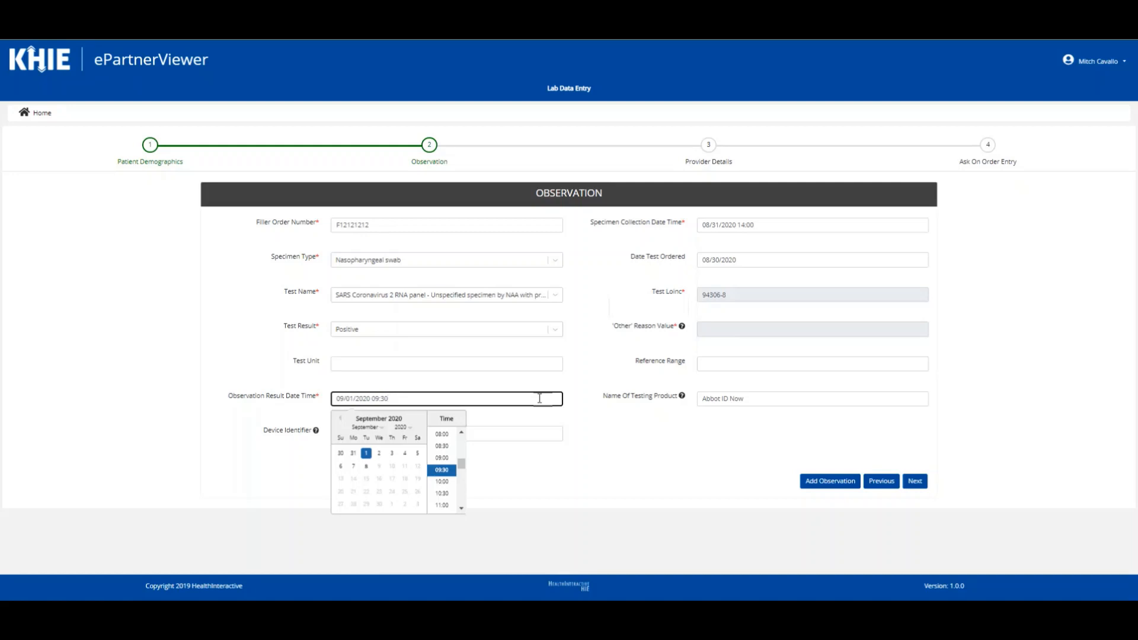
click(757, 401)
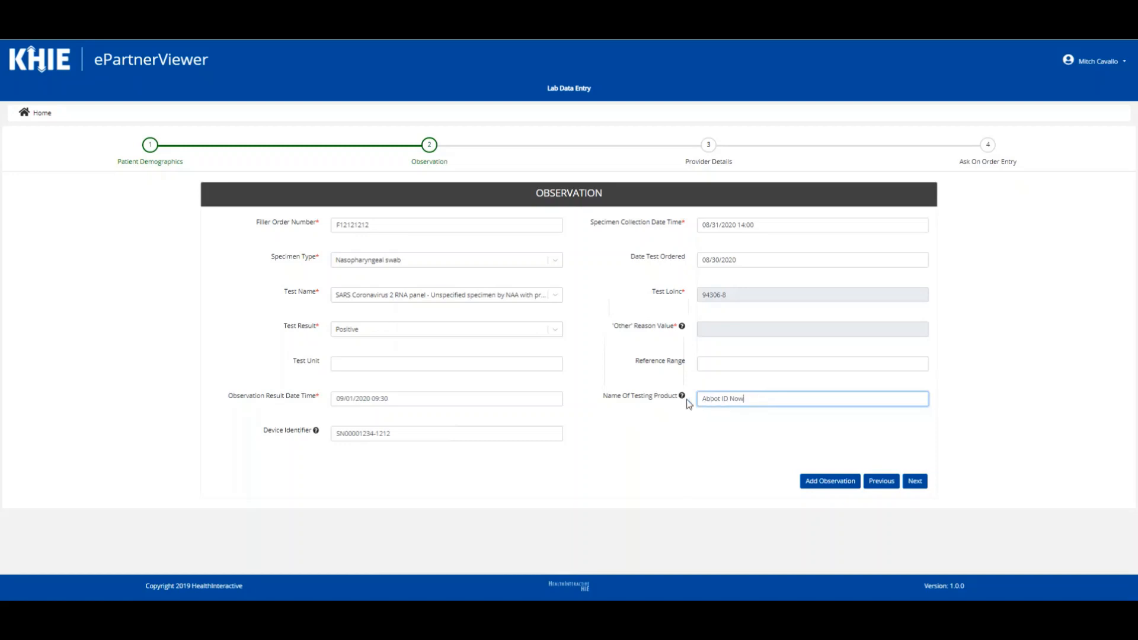
mouse_move(684, 400)
click(551, 435)
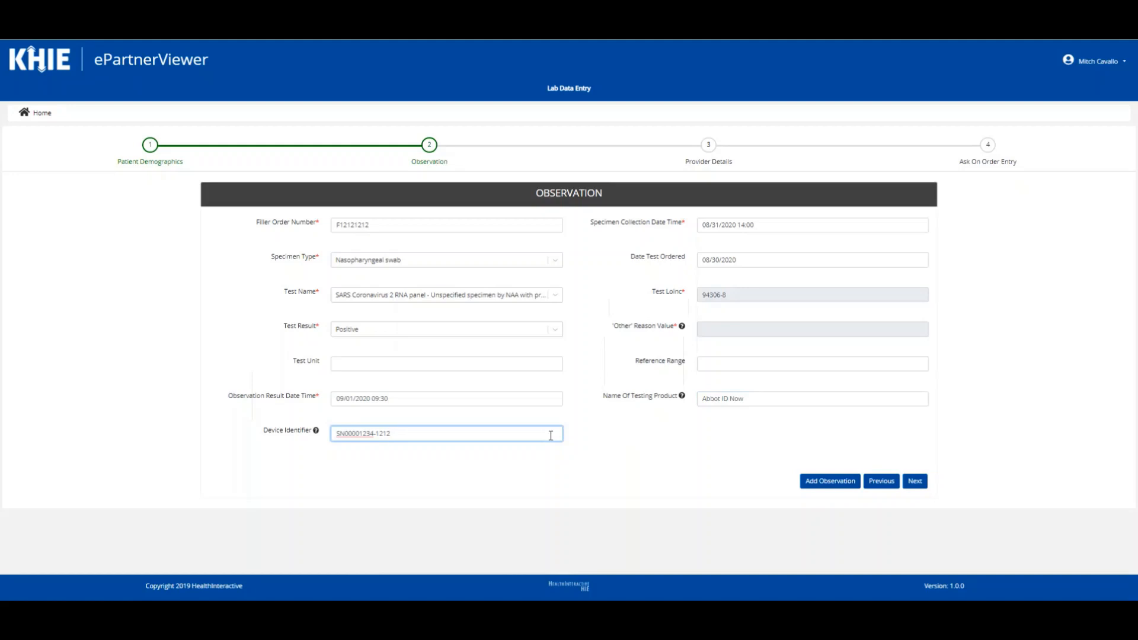
mouse_move(316, 433)
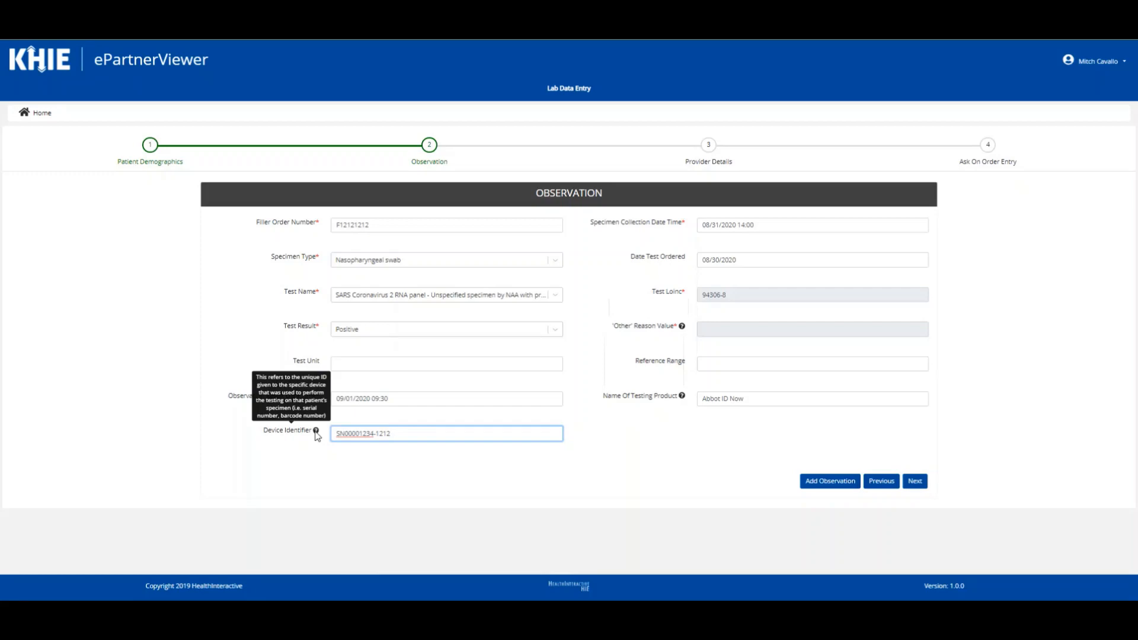
click(318, 437)
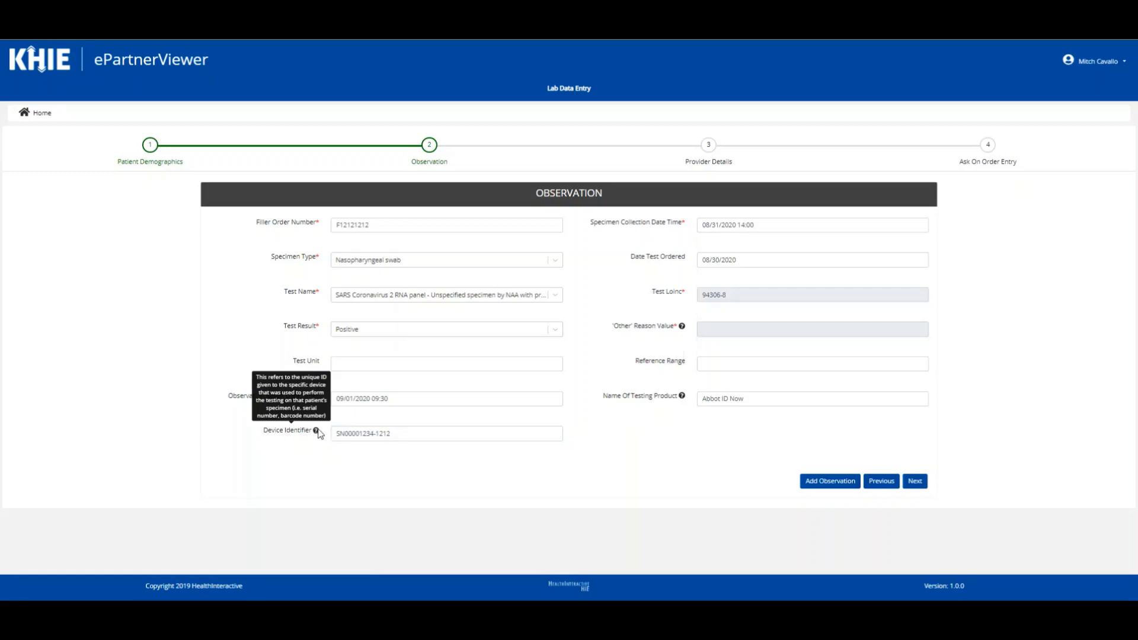
Add a second observation to the entry and delete it again
click(811, 492)
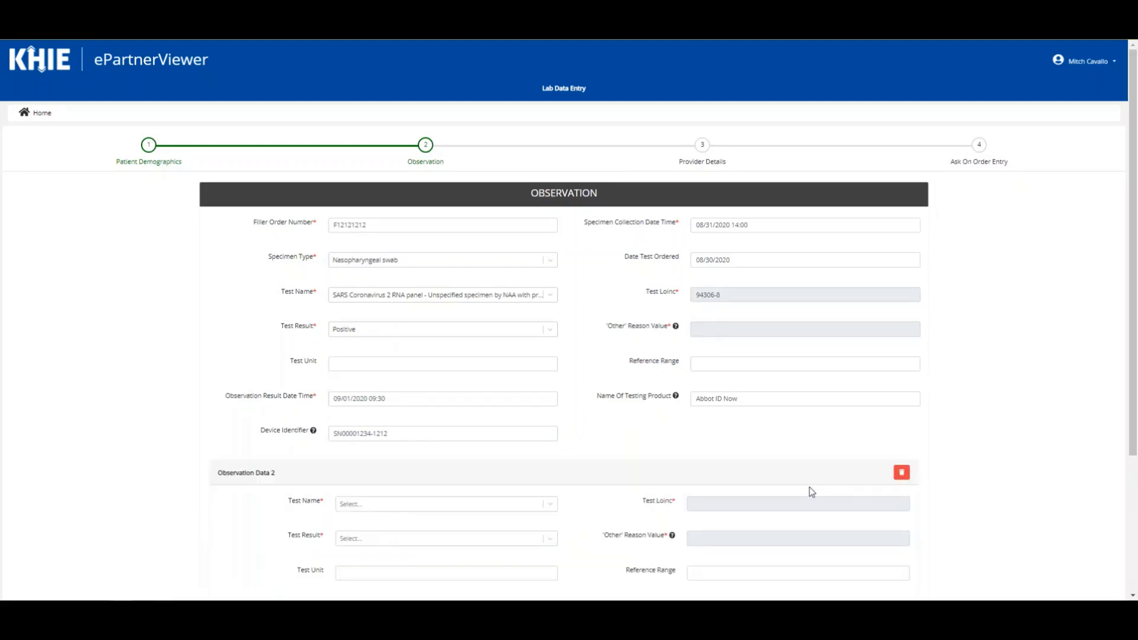
click(902, 474)
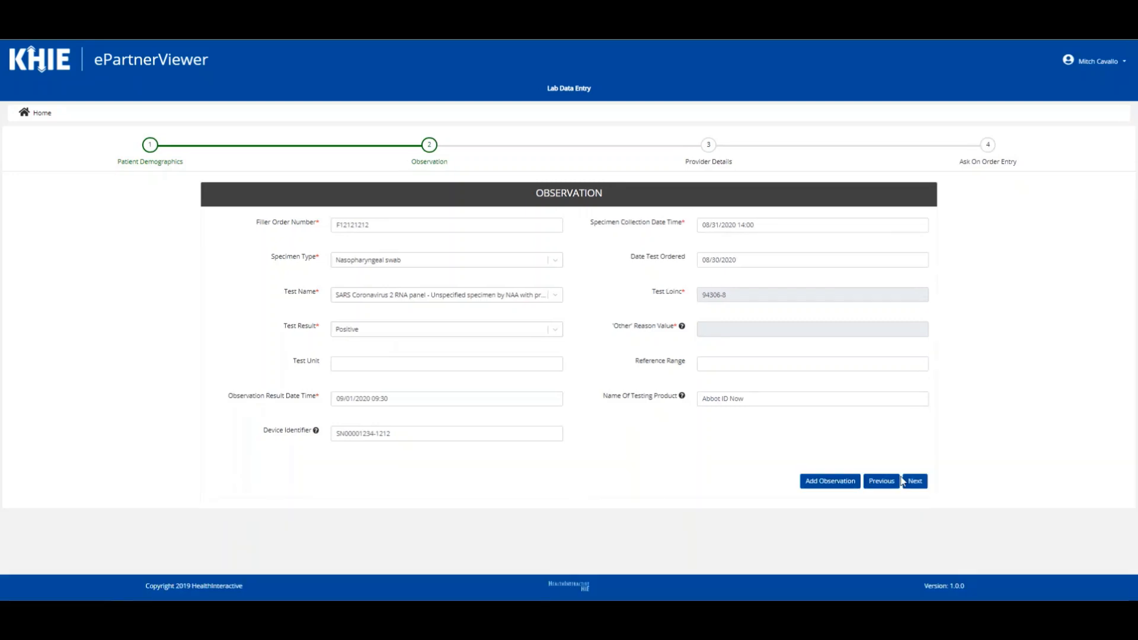
Continue to the Provider Details section and check the ordering provider's last name, first name, facility name and NPI fields
click(919, 485)
click(917, 483)
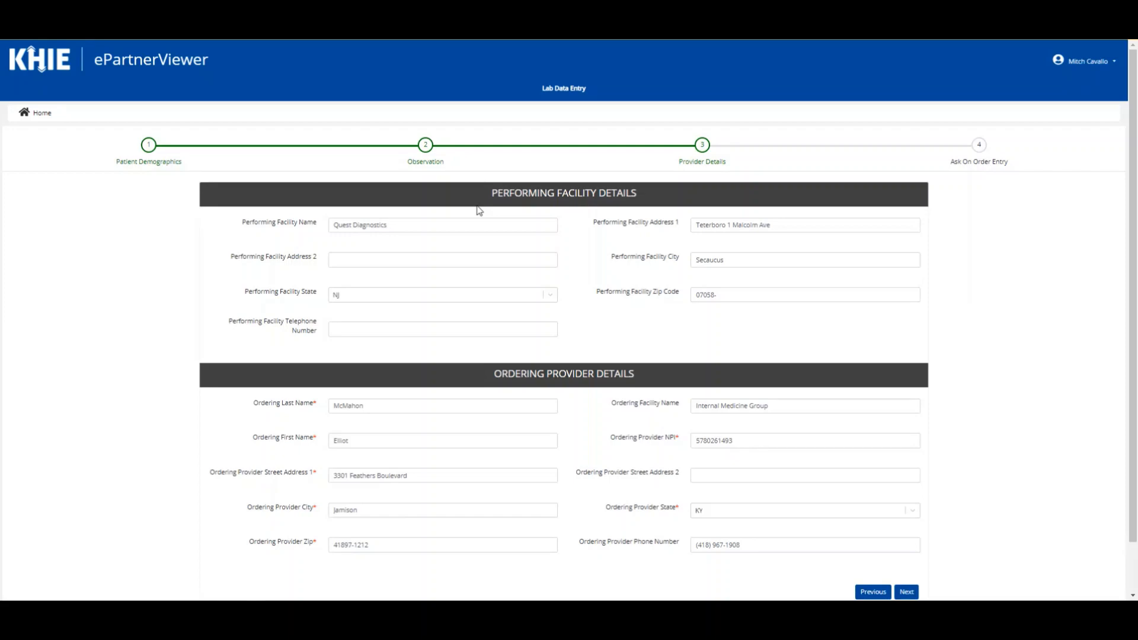
click(423, 404)
click(417, 441)
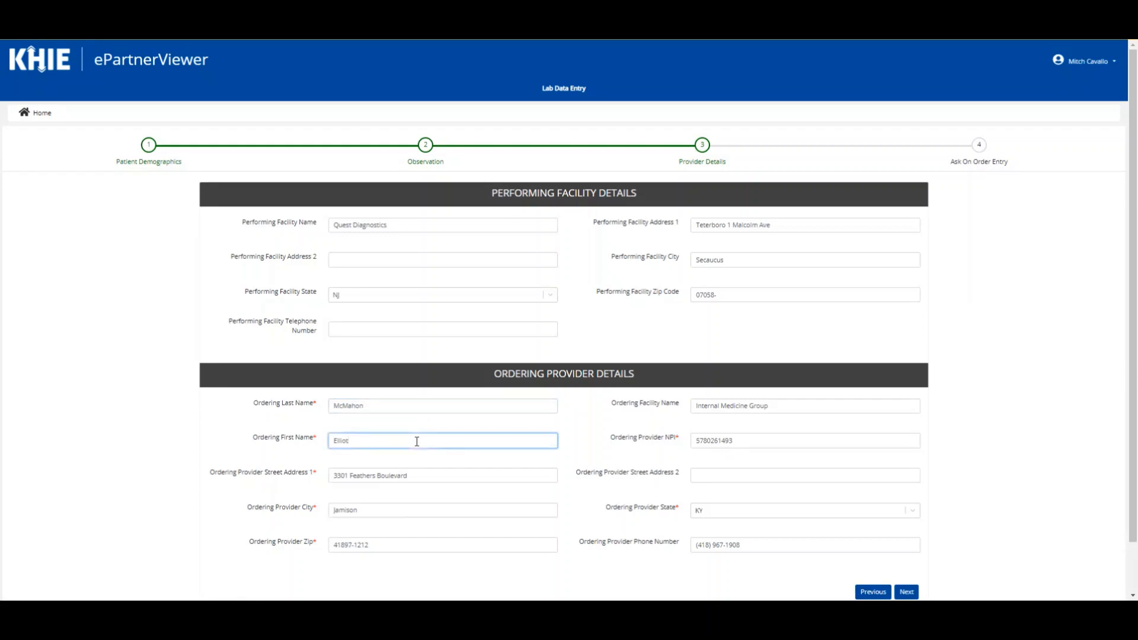
click(774, 406)
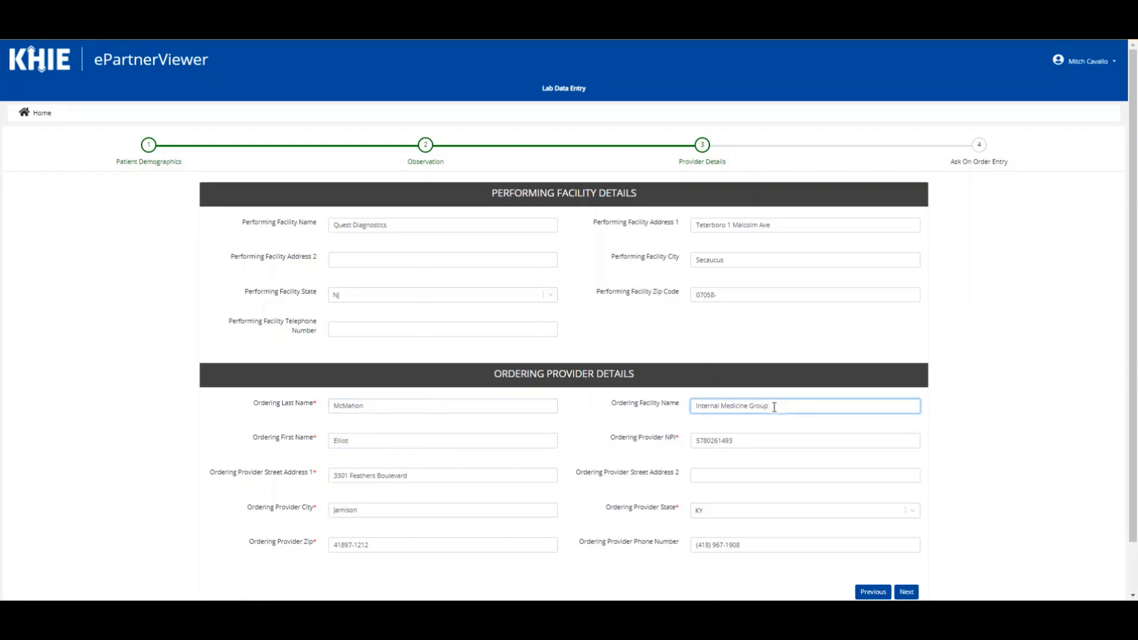
click(766, 440)
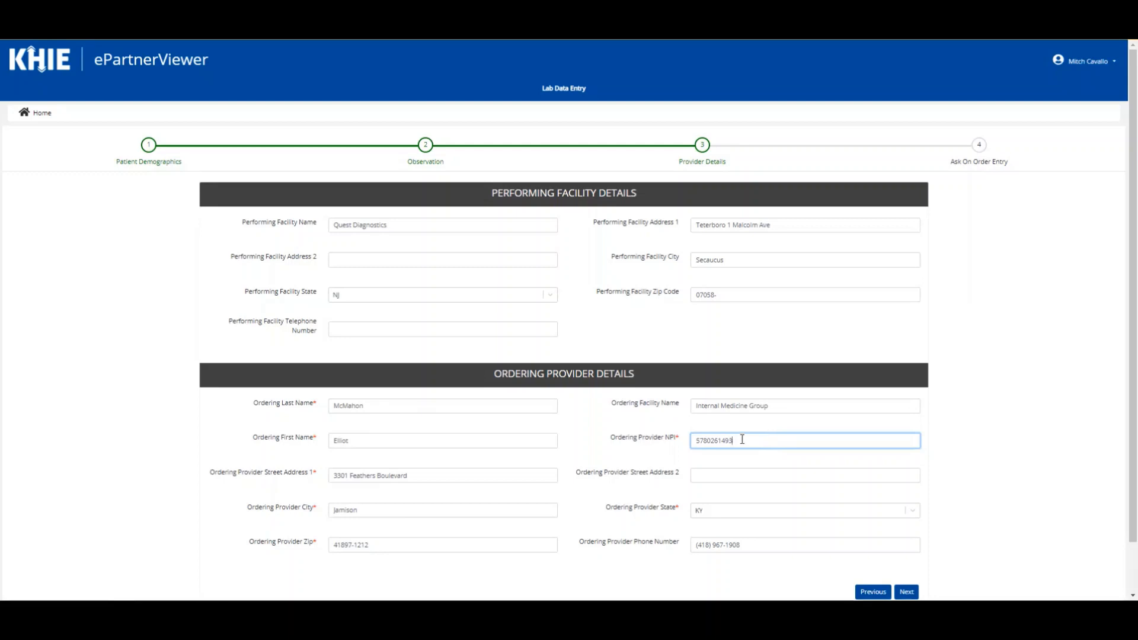
Check the ordering provider's street address, city, zip and phone number fields, and select KY as the provider's state
click(525, 474)
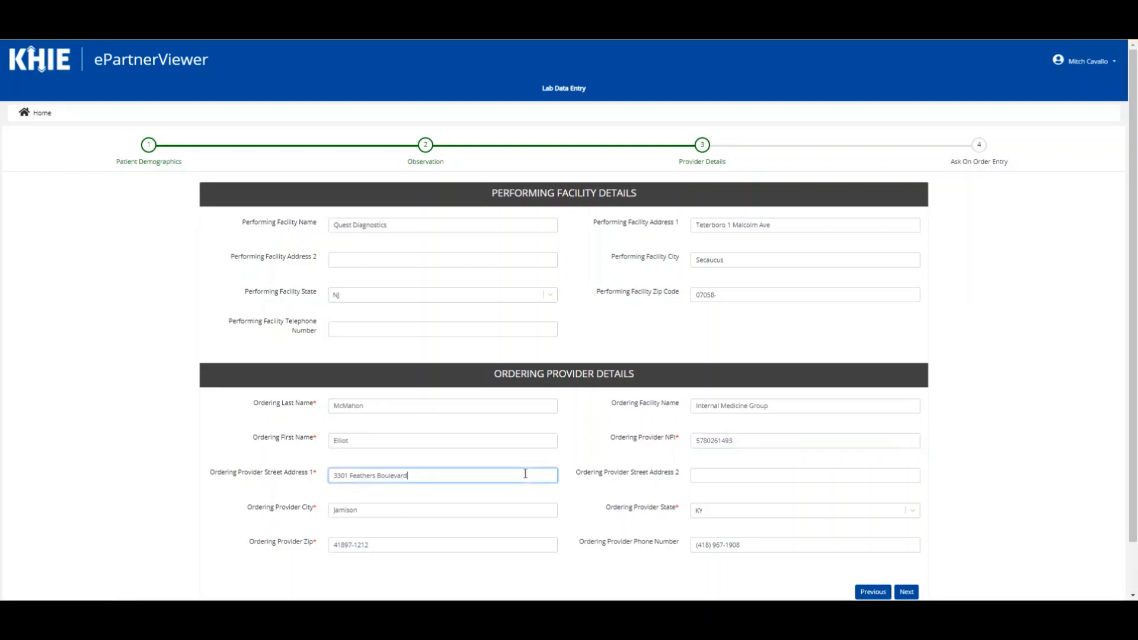
click(514, 509)
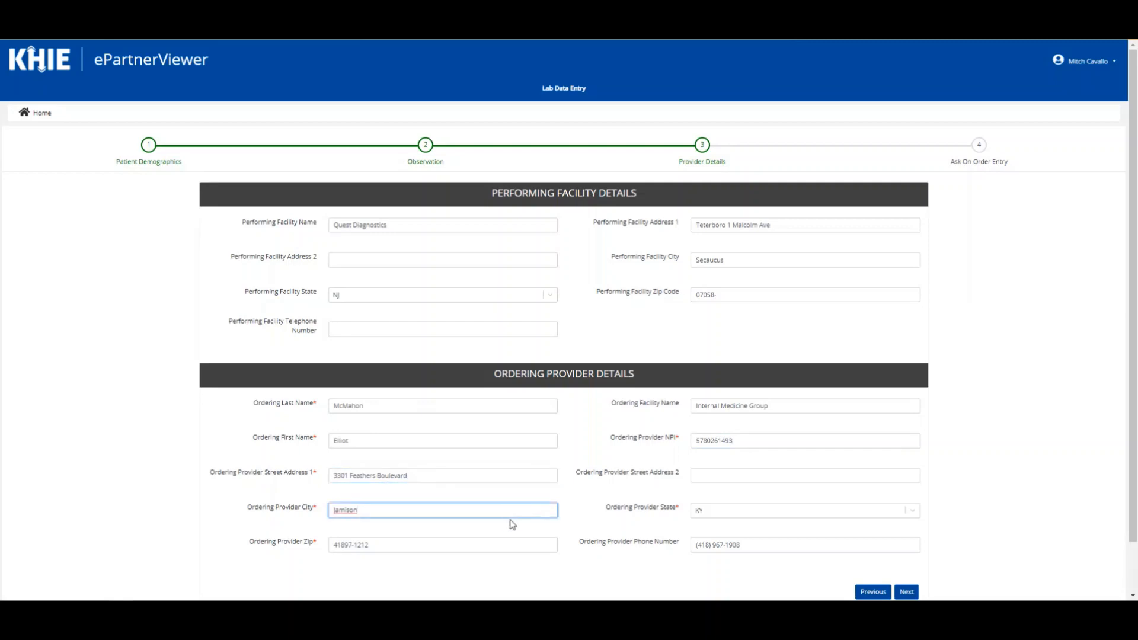
click(507, 547)
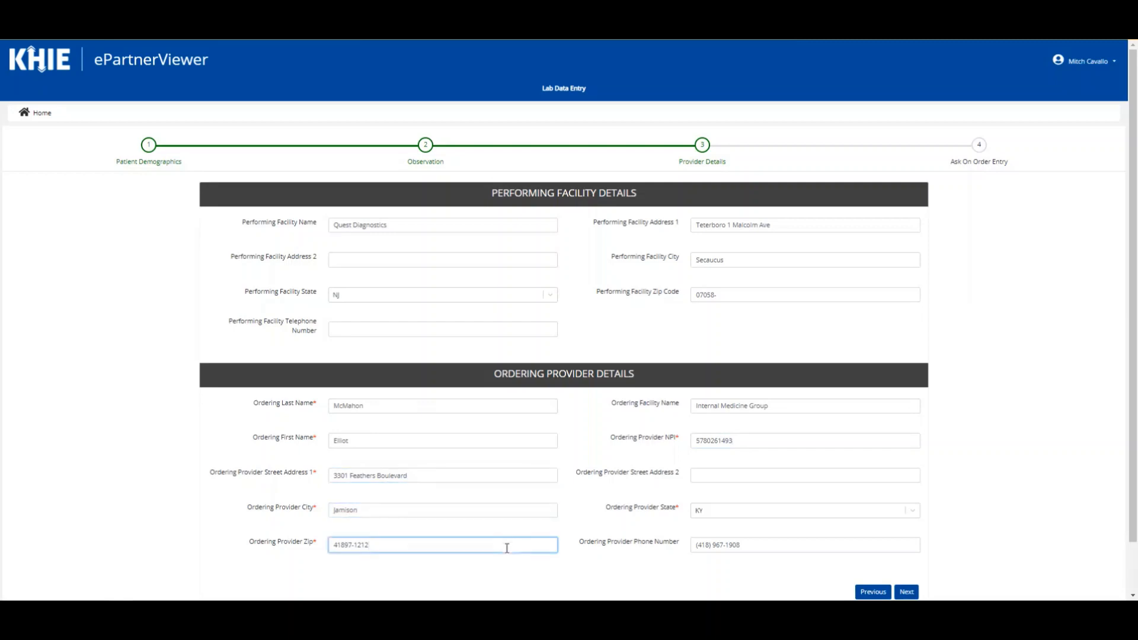
click(734, 513)
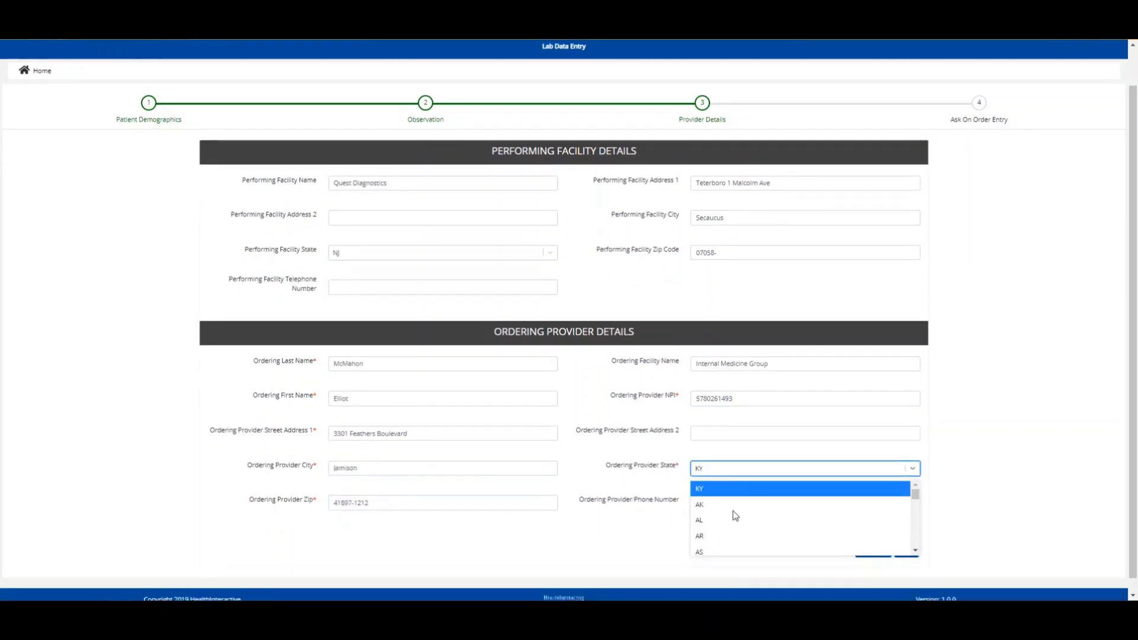
click(739, 491)
click(751, 503)
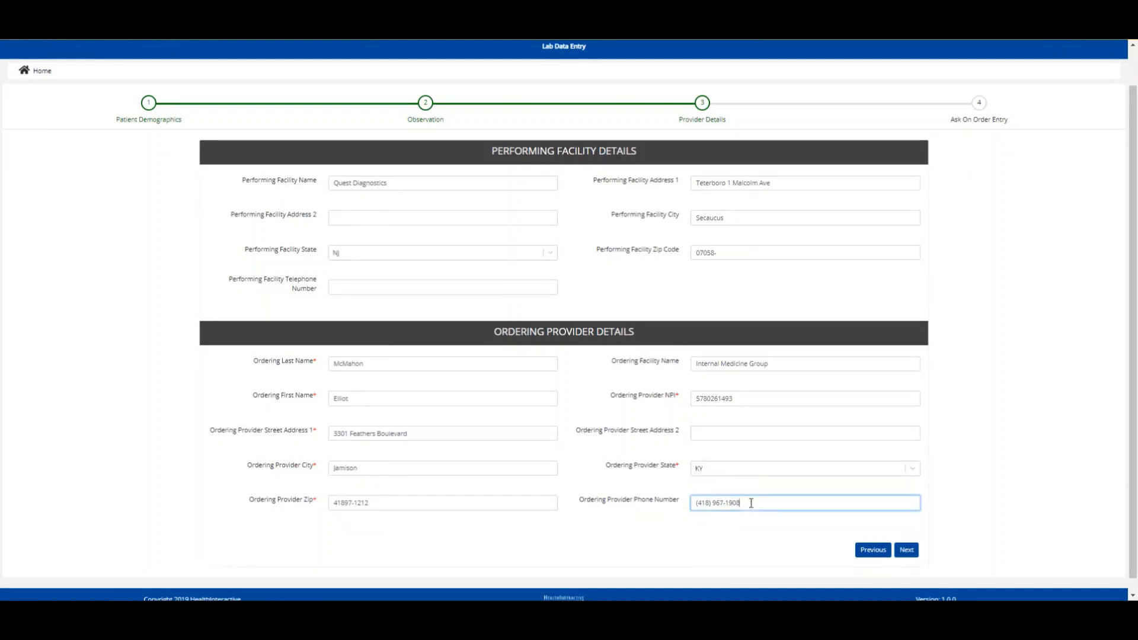
Continue to the Ask On Order Entry section and examine the First Test choices without changing the selection
click(903, 551)
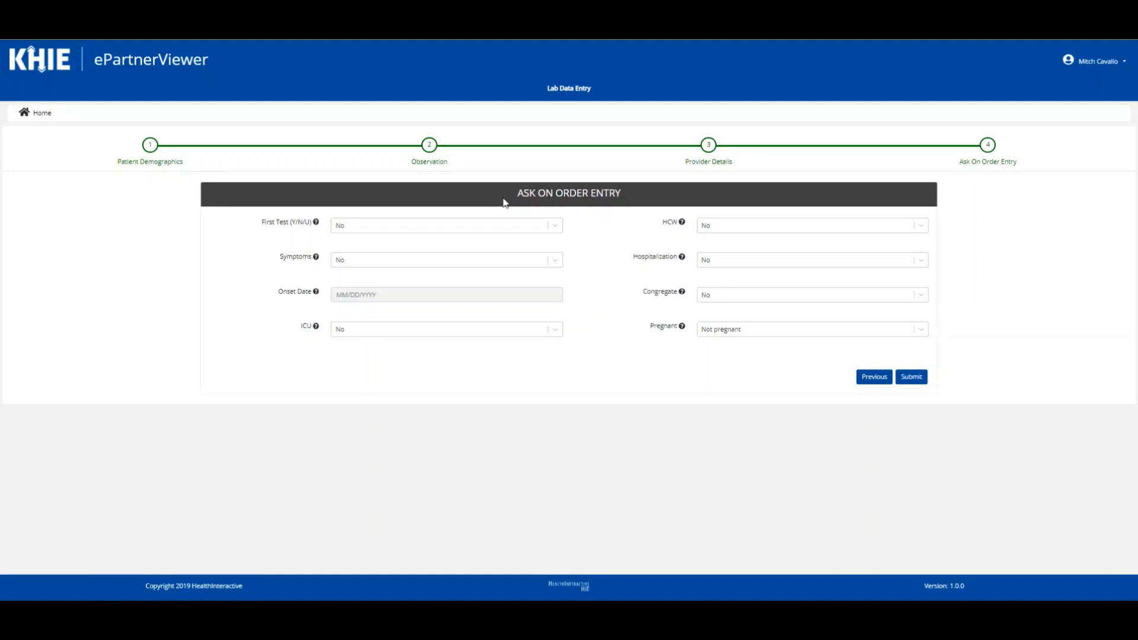
click(552, 230)
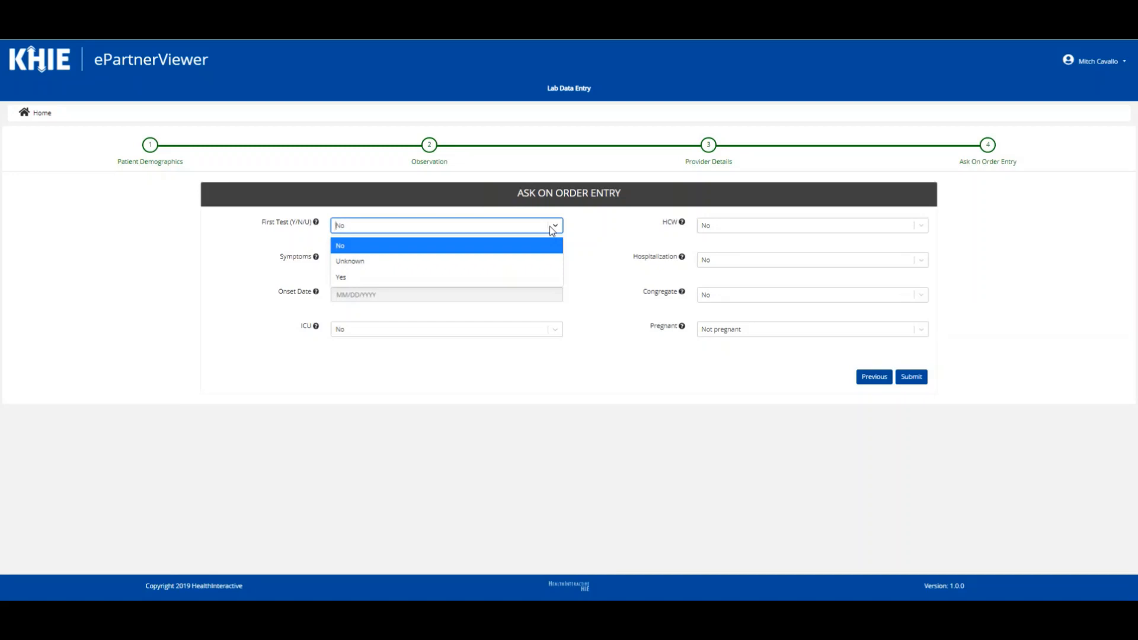
click(550, 226)
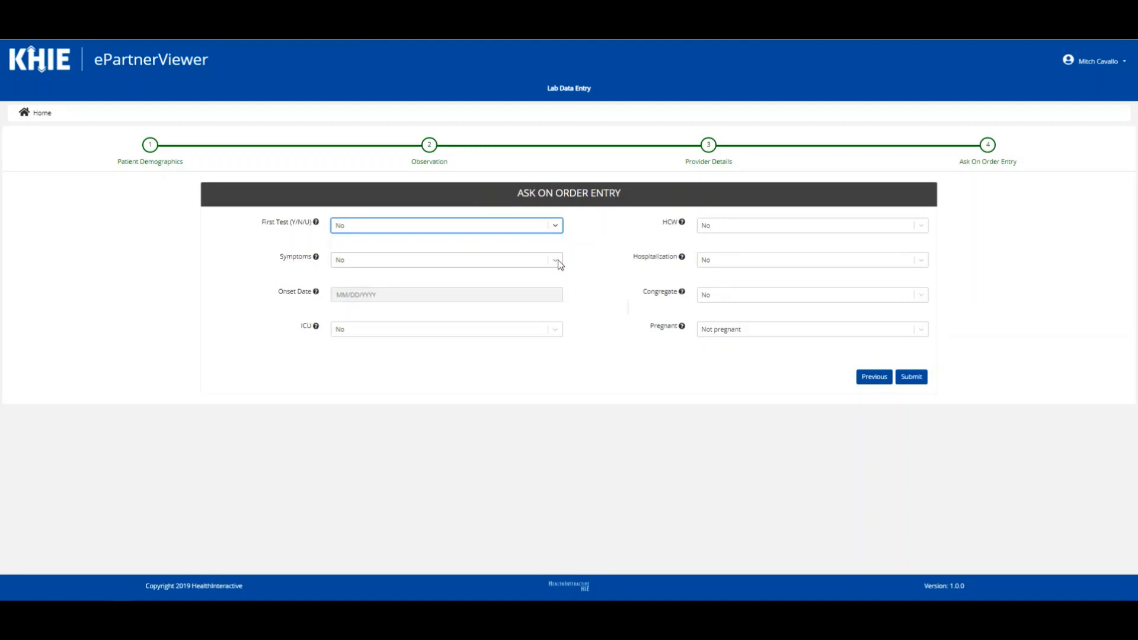
Read the Symptoms guidance, set Symptoms to Yes to view the Onset Date calendar, and set Symptoms back to No
click(558, 261)
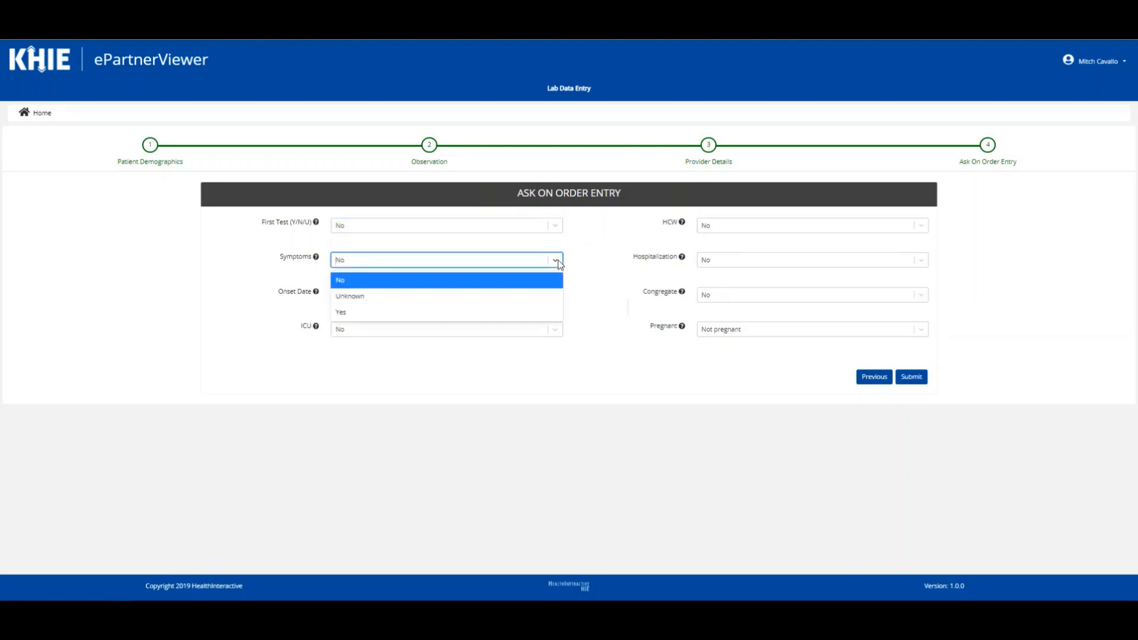
mouse_move(317, 259)
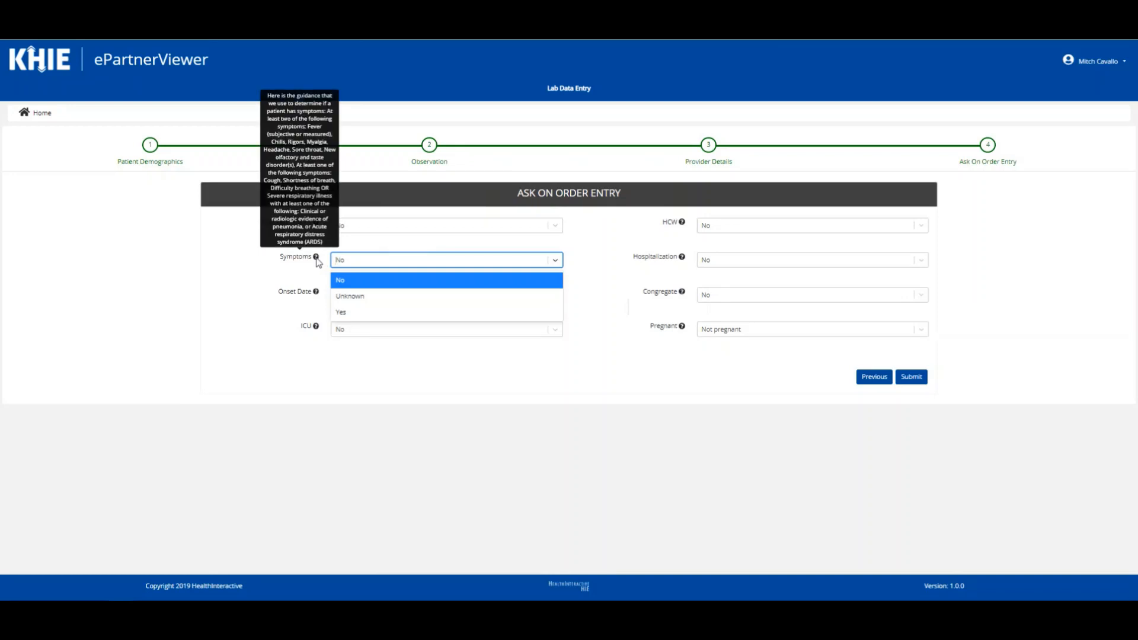
click(341, 312)
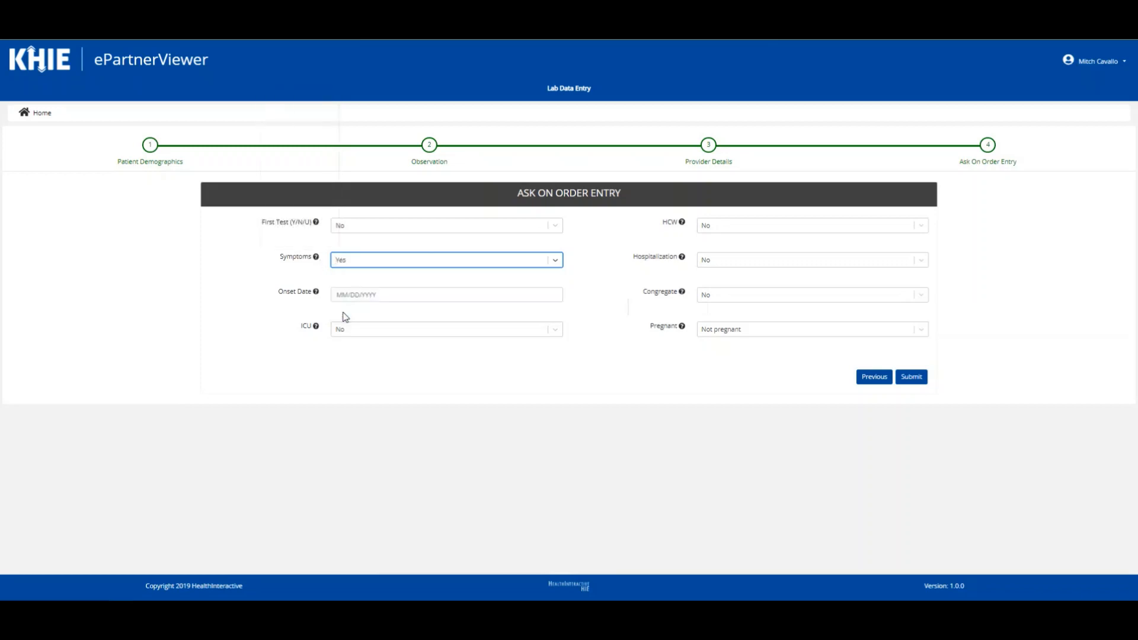
click(373, 295)
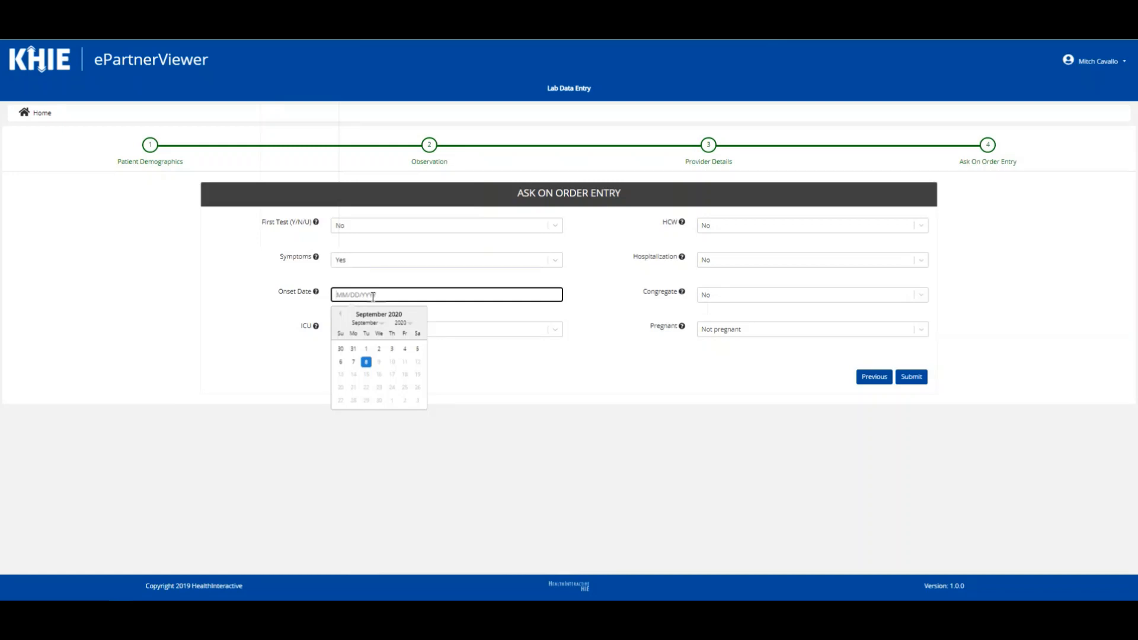
click(550, 261)
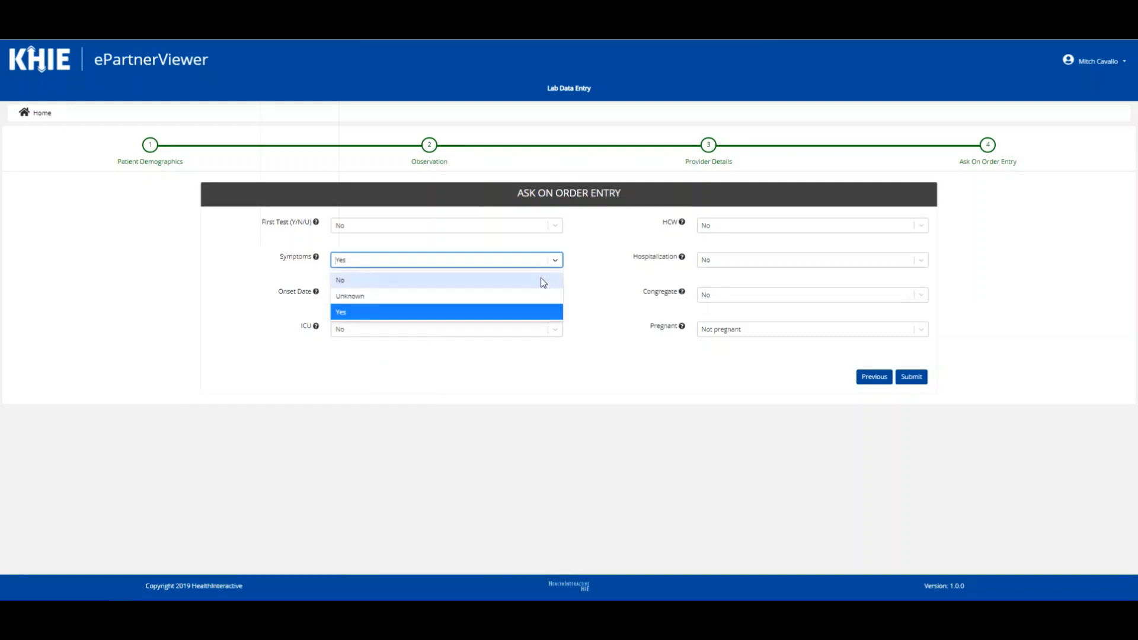
click(543, 281)
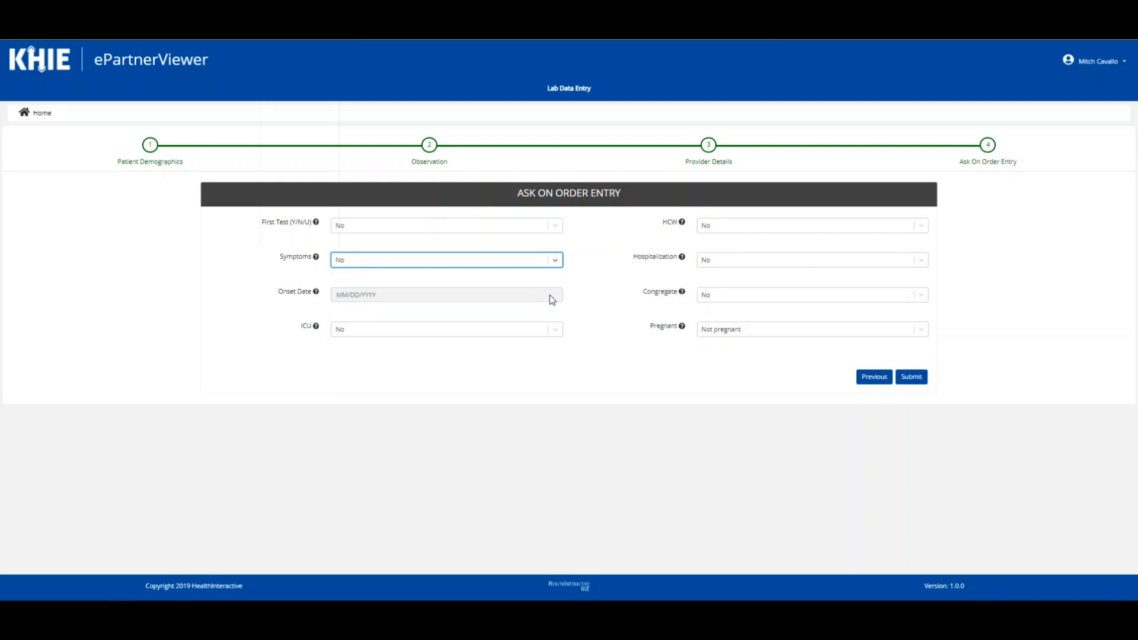
Check the ICU choices and guidance and the HCW choices, leaving both answers at No
click(560, 330)
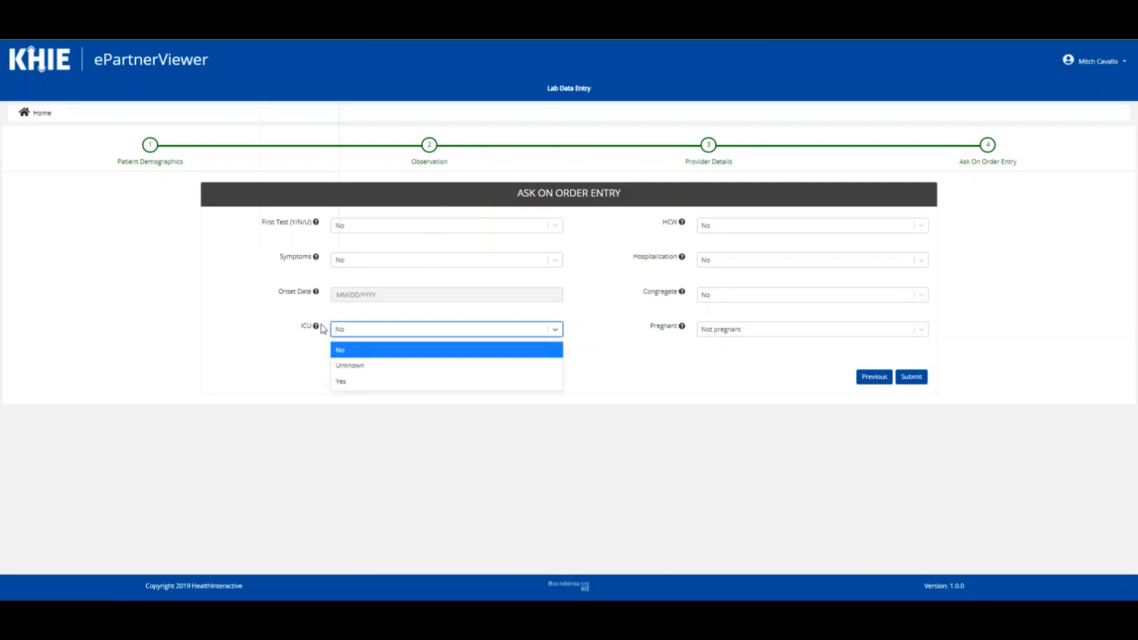
mouse_move(317, 326)
click(922, 229)
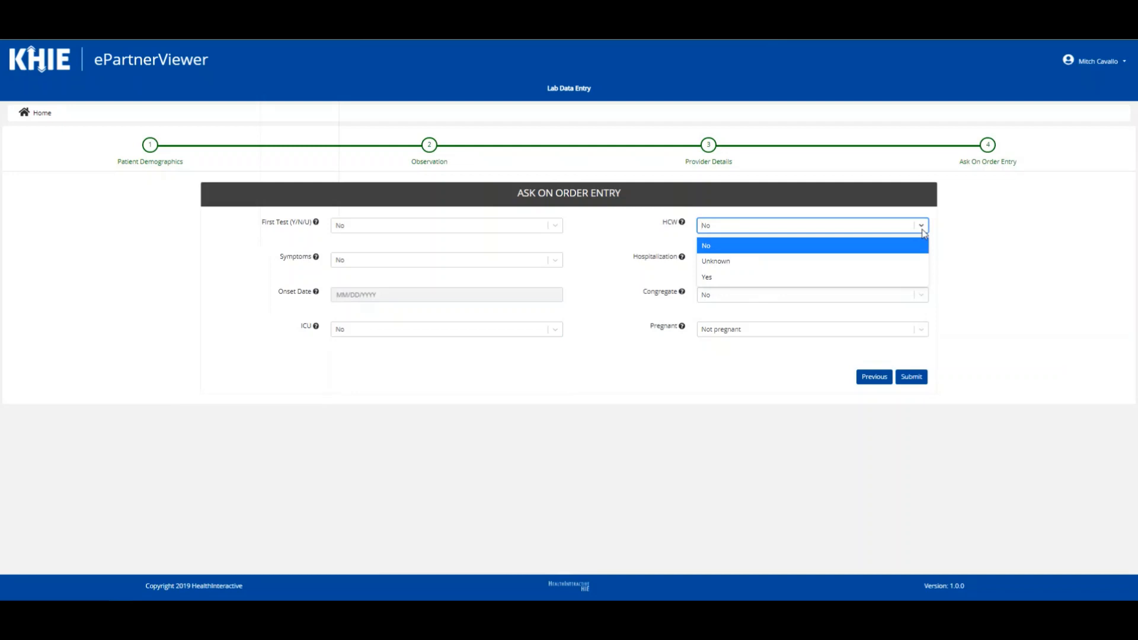
click(943, 233)
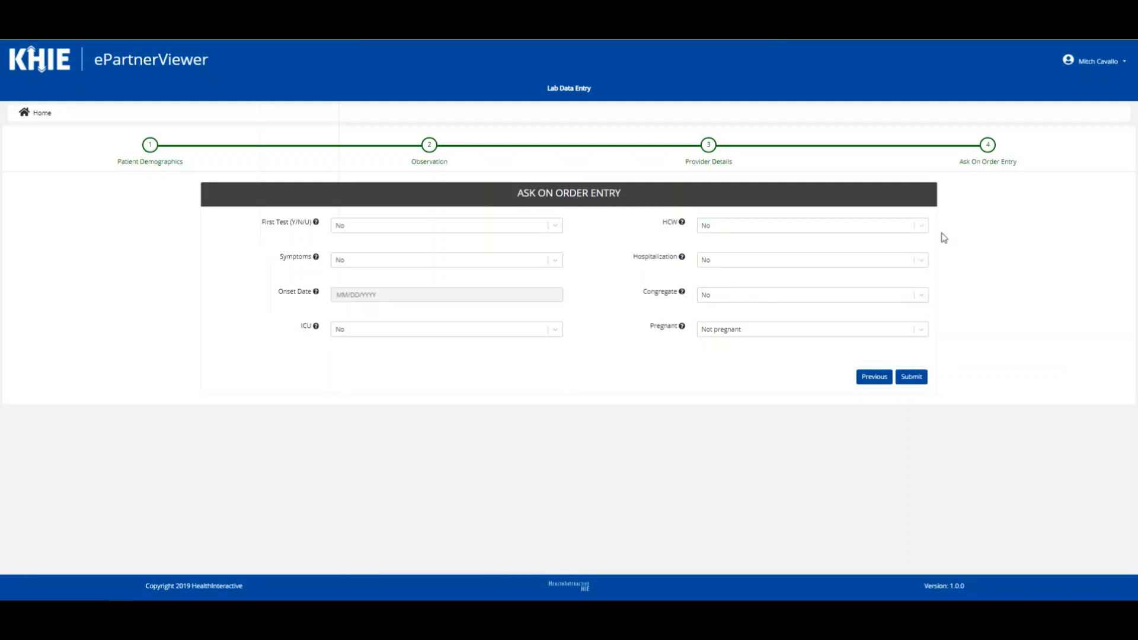
Examine the Hospitalization choices and read the field's guidance, keeping the answer at No
click(923, 260)
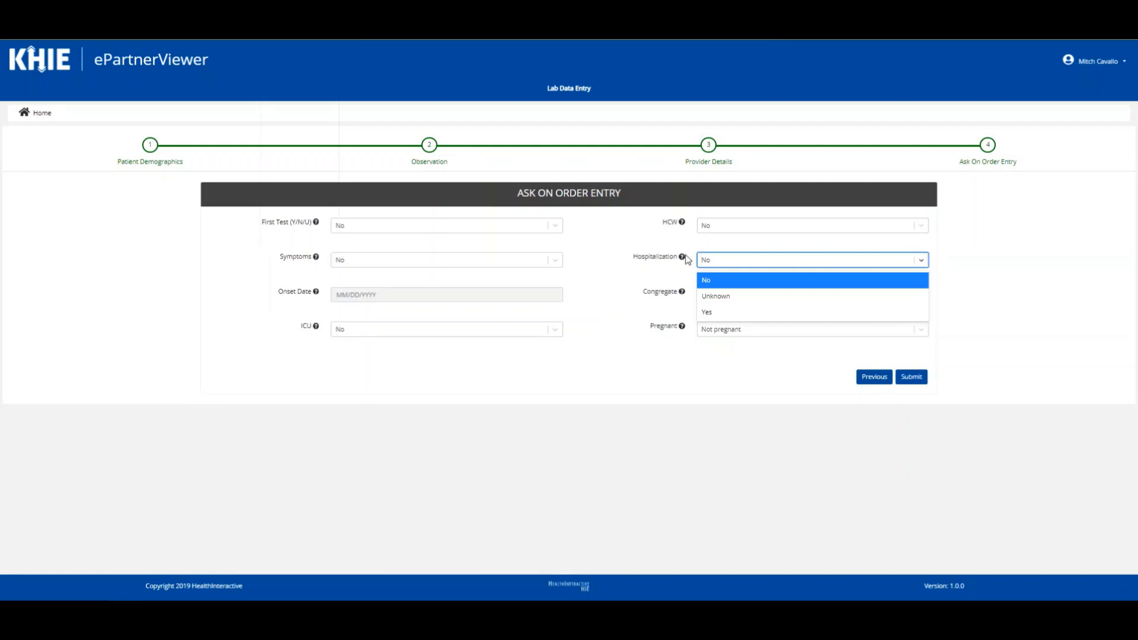
mouse_move(683, 257)
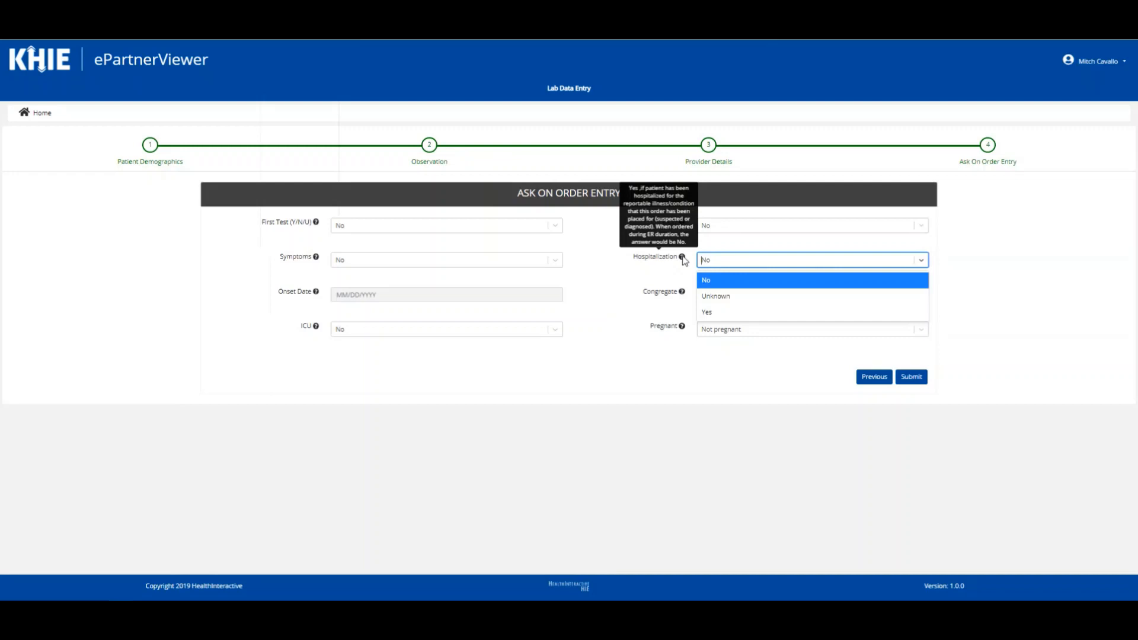
click(682, 259)
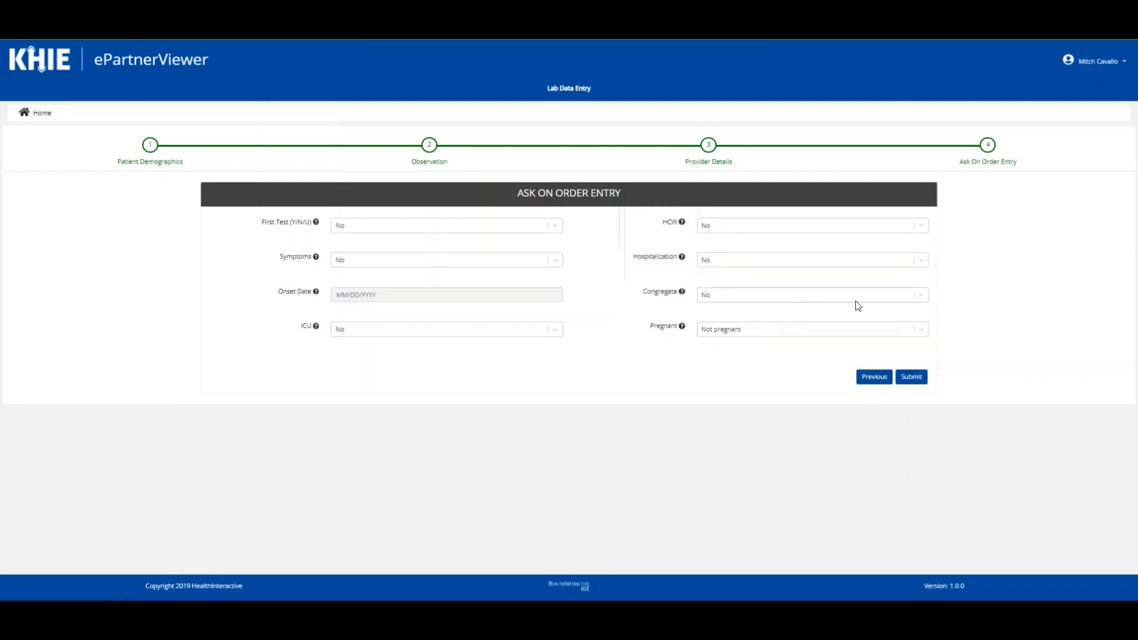
Review the Congregate choices and guidance and the Pregnant choices, keeping No and Not pregnant selected
click(925, 298)
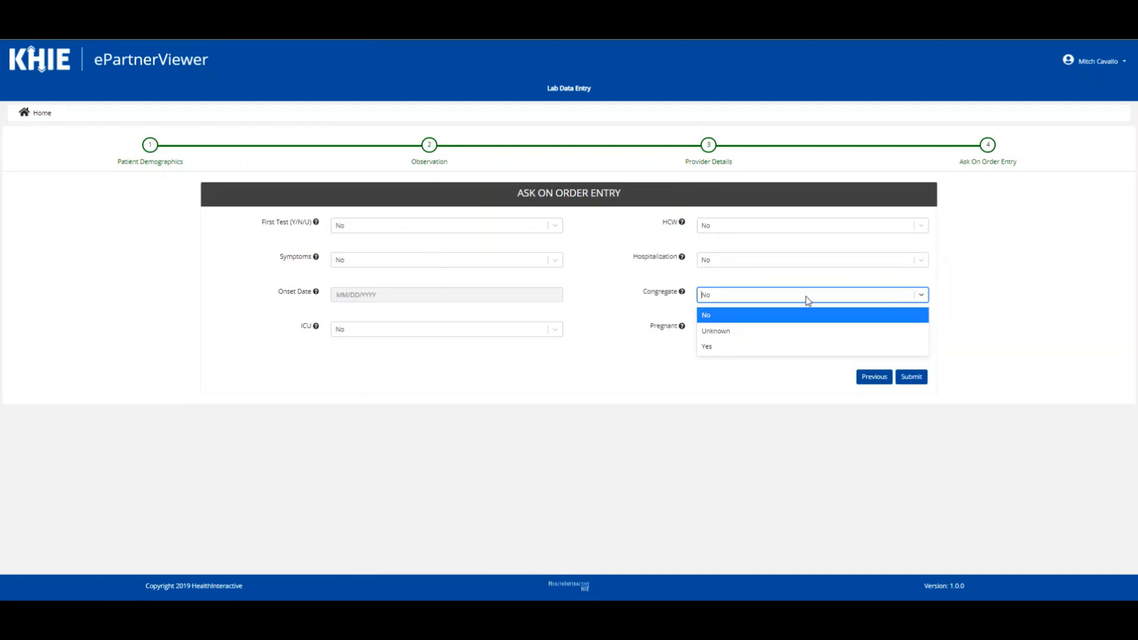
mouse_move(682, 295)
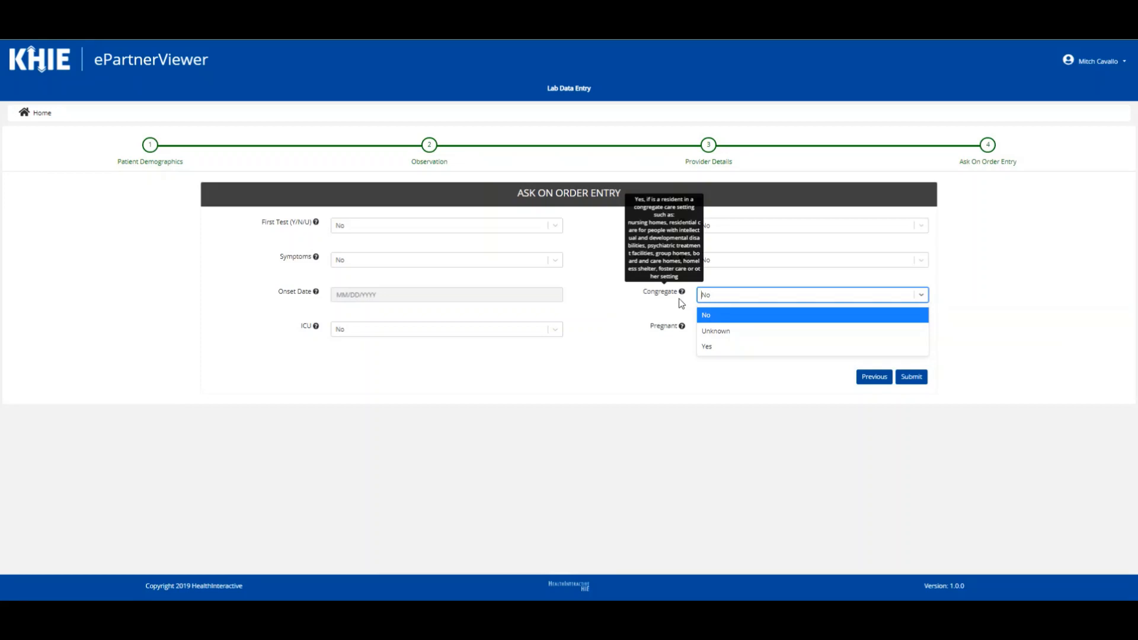
click(682, 302)
click(921, 333)
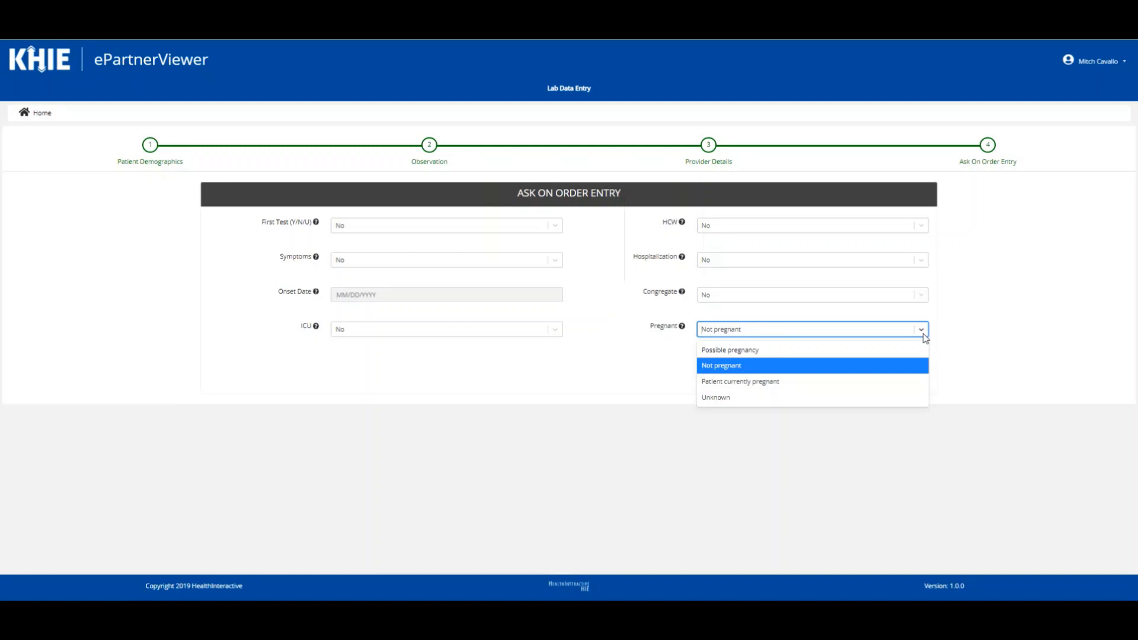
click(937, 339)
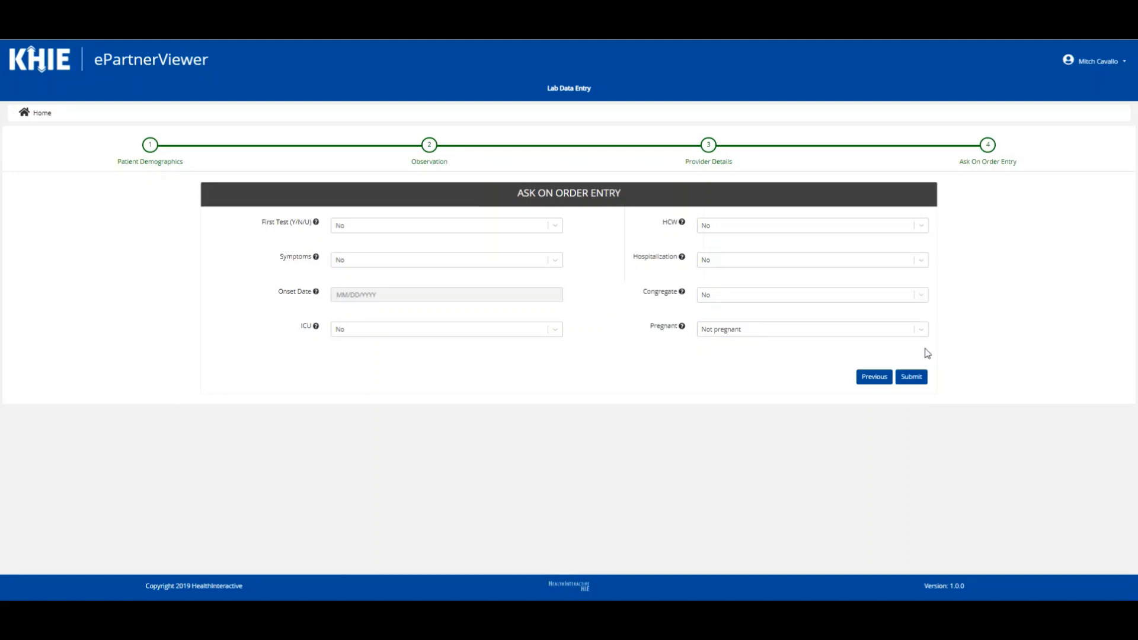
Submit the completed lab data entry, confirm the final submission, and return to a blank Patient Demographics form
click(910, 378)
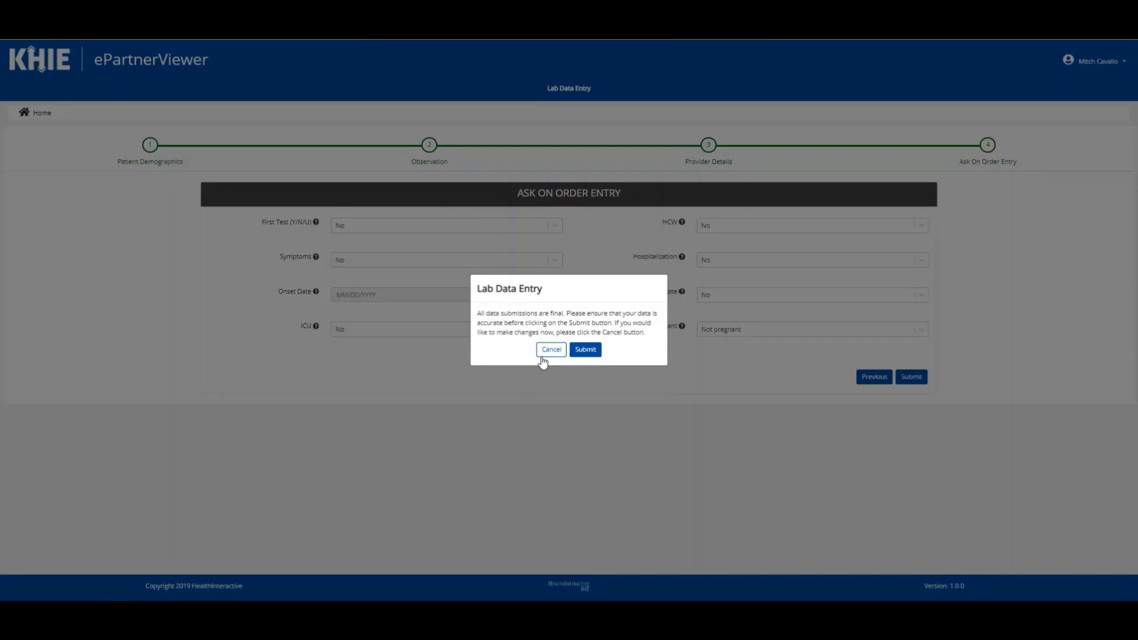
click(583, 353)
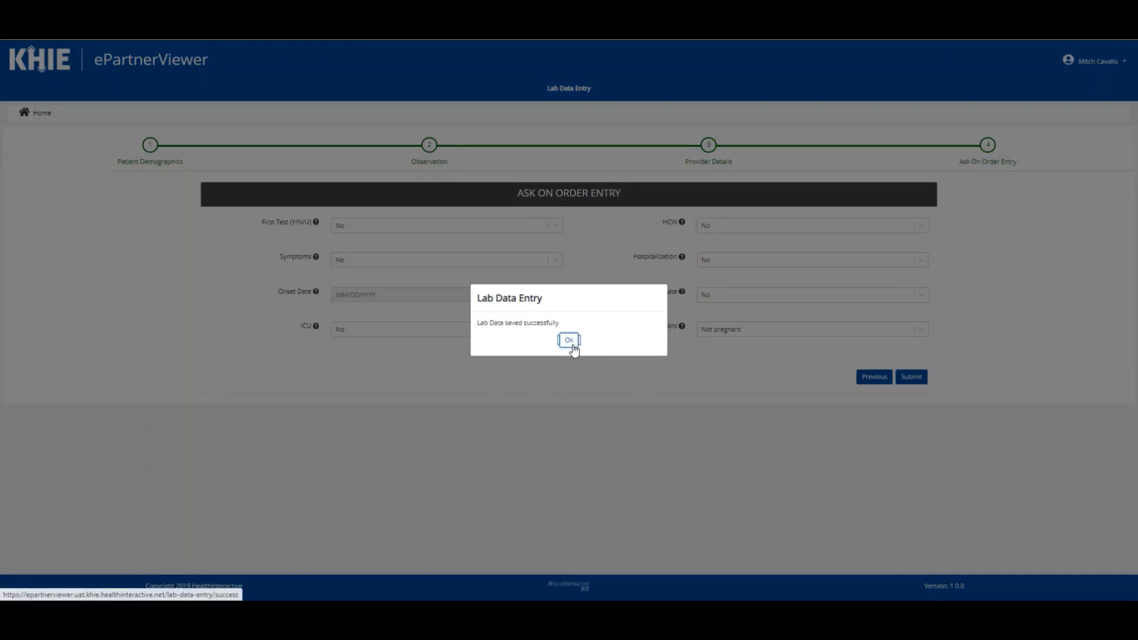
click(572, 342)
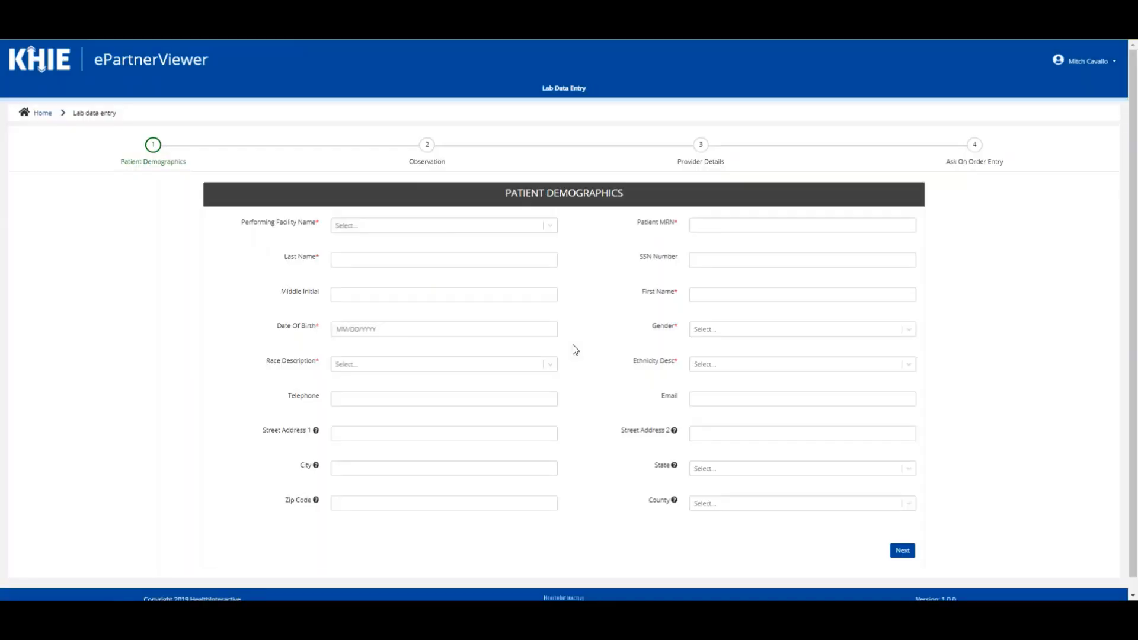